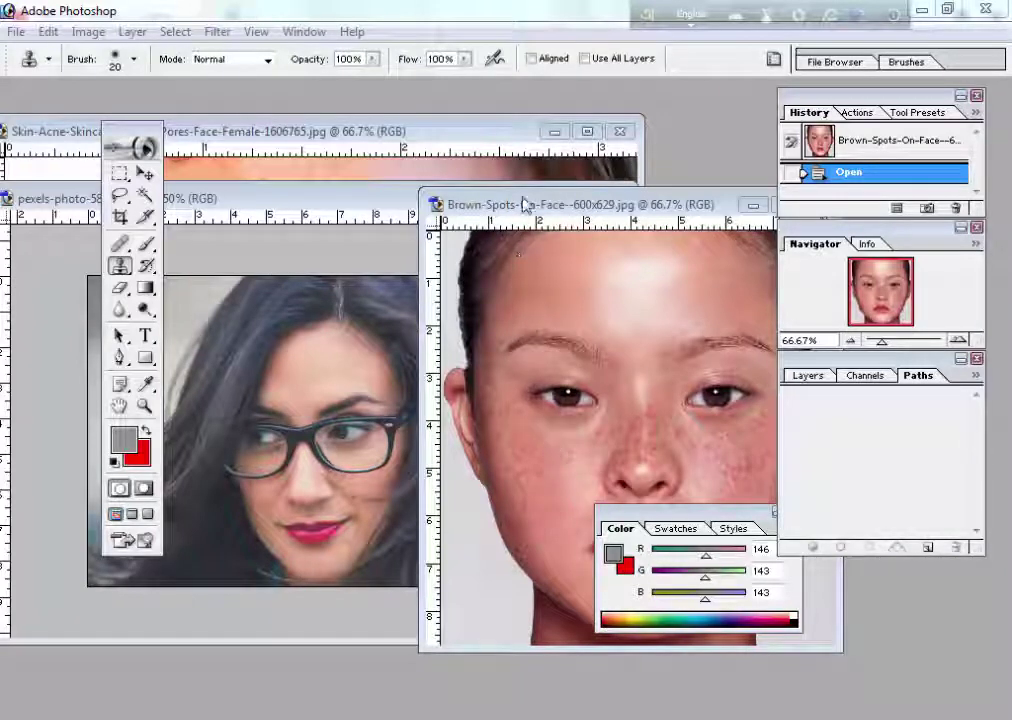
# Move the Brown-Spots-On-Face photo window left and up, in front of the other photos
pyautogui.moveTo(524, 205); pyautogui.dragTo(407, 198)
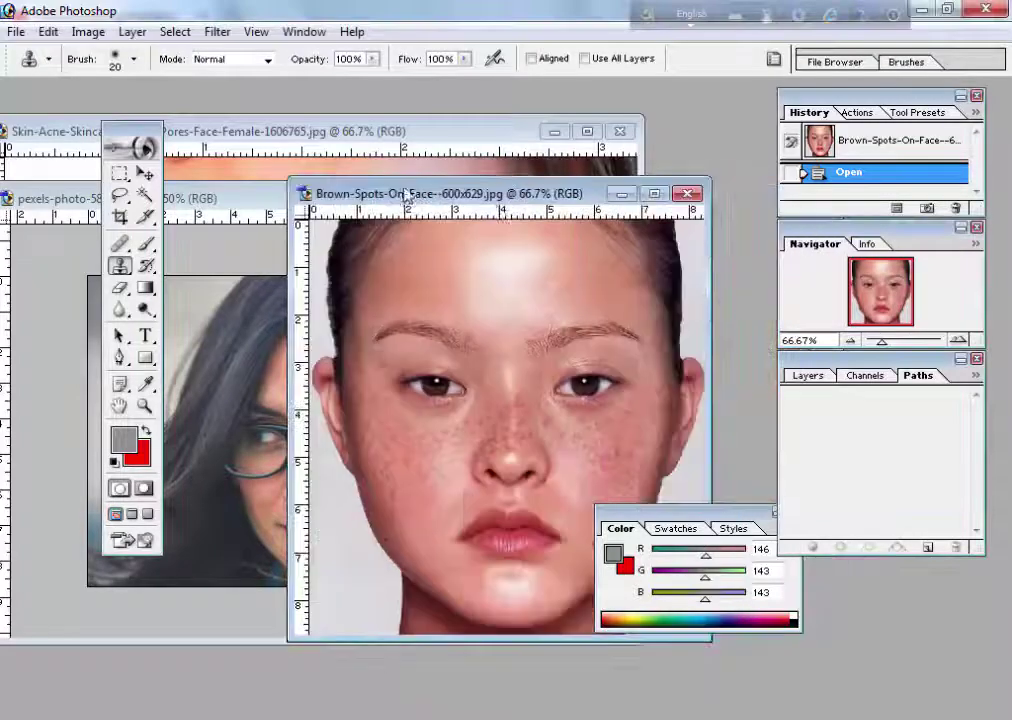
pyautogui.moveTo(477, 196); pyautogui.dragTo(378, 176)
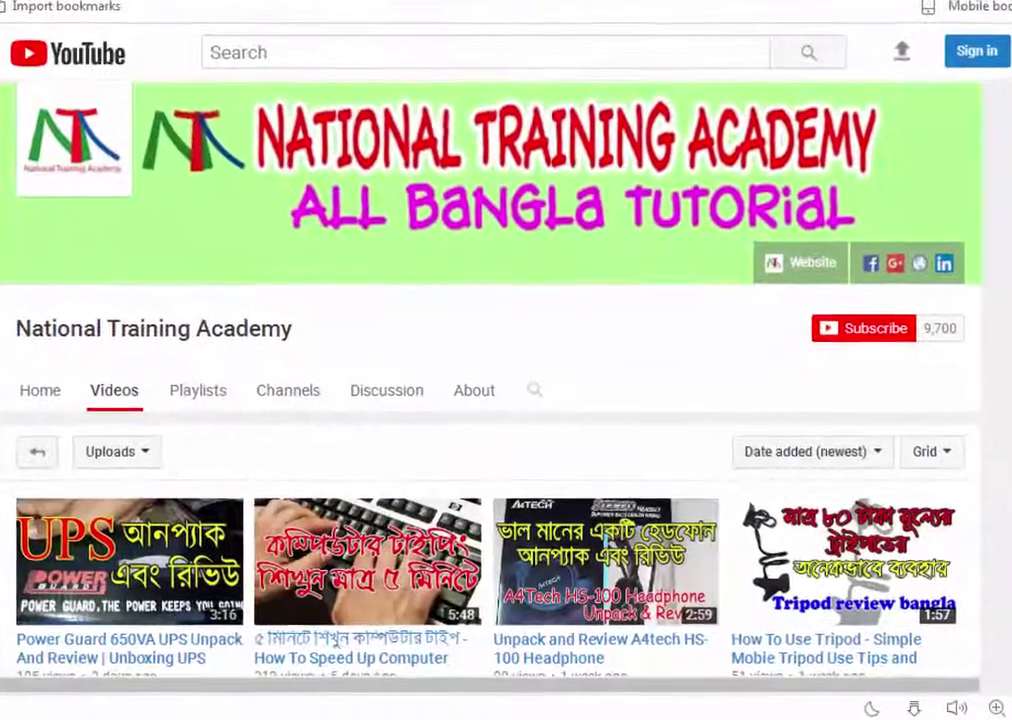
pyautogui.scroll(-2, 500, 450)
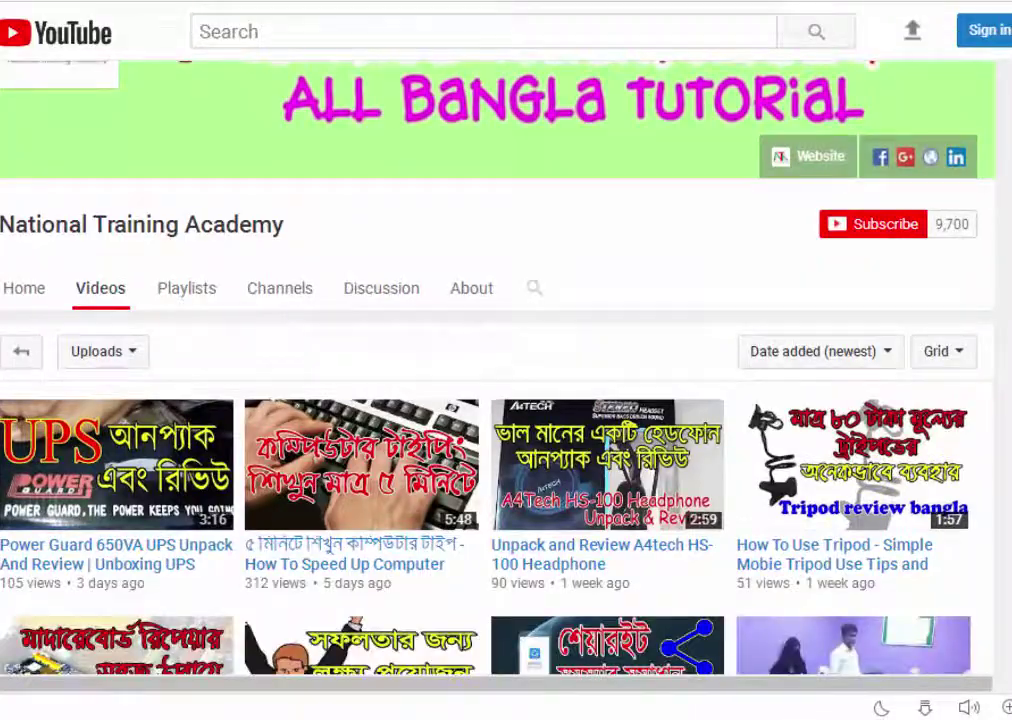
pyautogui.scroll(-2, 500, 450)
pyautogui.scroll(-1, 500, 450)
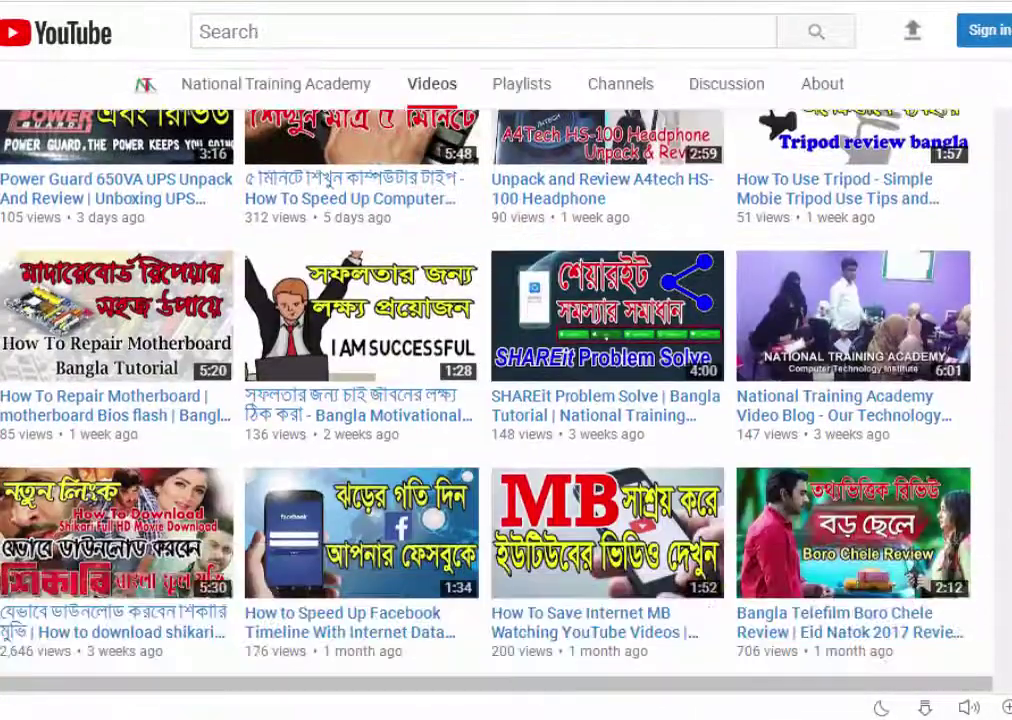
pyautogui.scroll(-4, 500, 450)
pyautogui.scroll(-4, 500, 450)
pyautogui.scroll(-2, 500, 400)
pyautogui.scroll(-3, 500, 400)
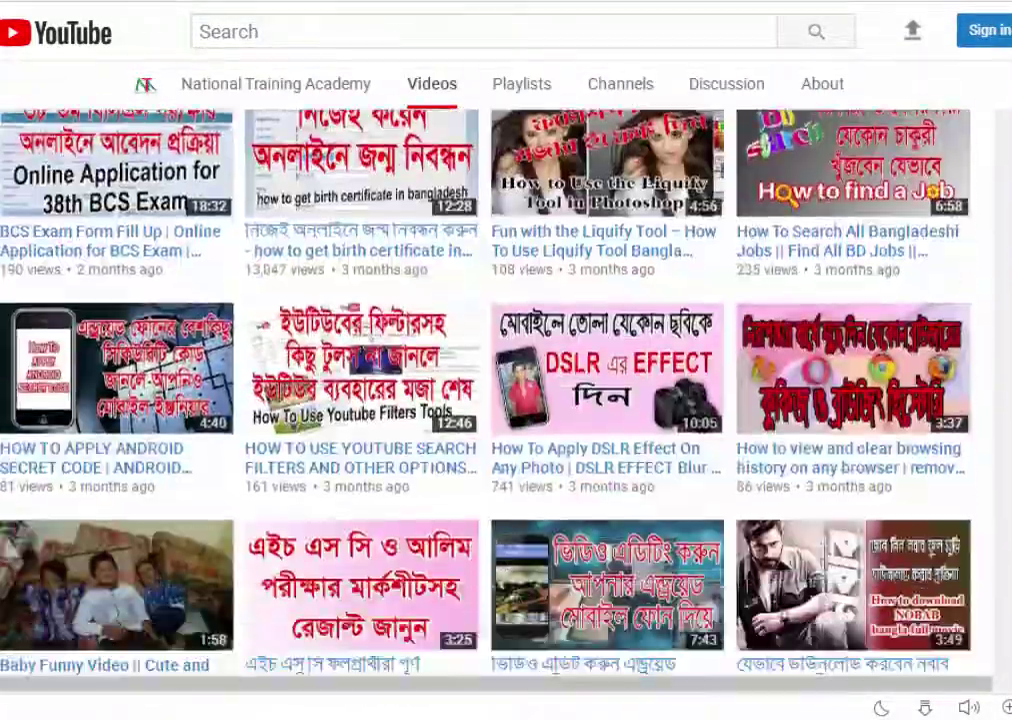
pyautogui.scroll(-2, 500, 400)
pyautogui.scroll(-1, 500, 400)
pyautogui.scroll(-3, 500, 400)
pyautogui.scroll(-1, 500, 400)
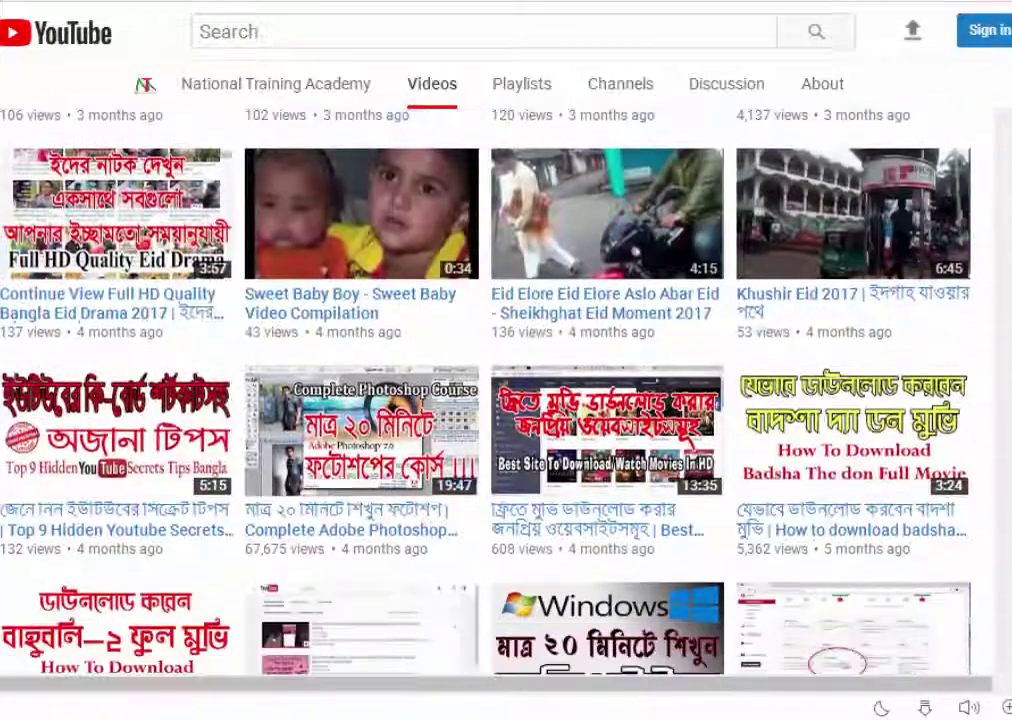
pyautogui.scroll(-2, 500, 400)
pyautogui.scroll(-2, 500, 400)
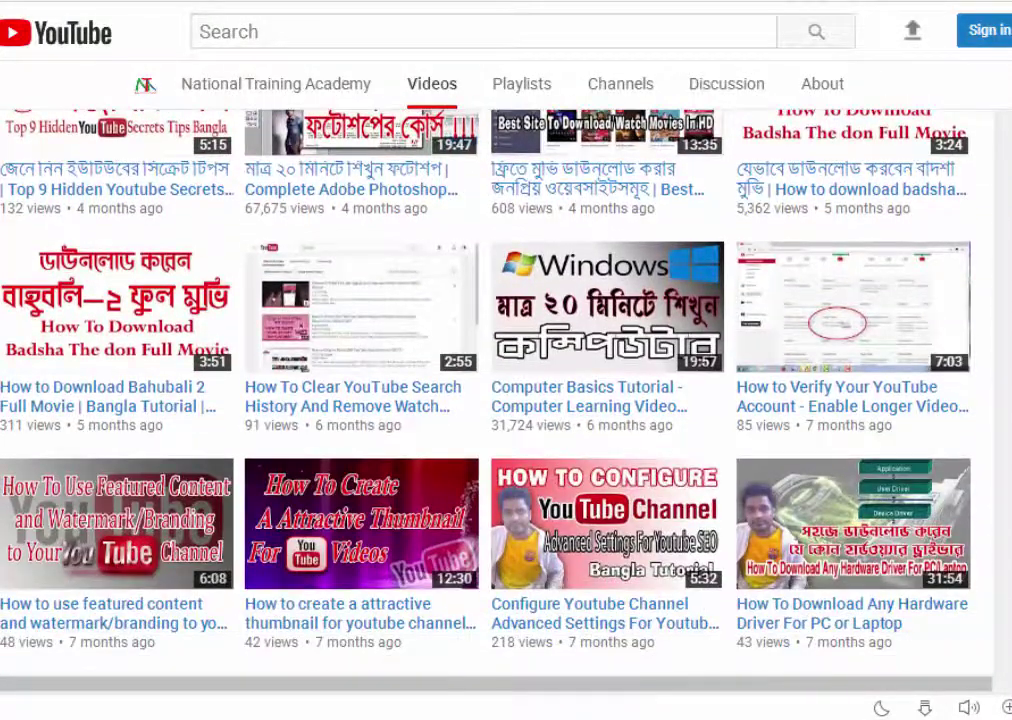
pyautogui.scroll(-1, 500, 400)
pyautogui.scroll(-1, 500, 400)
pyautogui.scroll(-2, 500, 400)
pyautogui.scroll(-2, 500, 400)
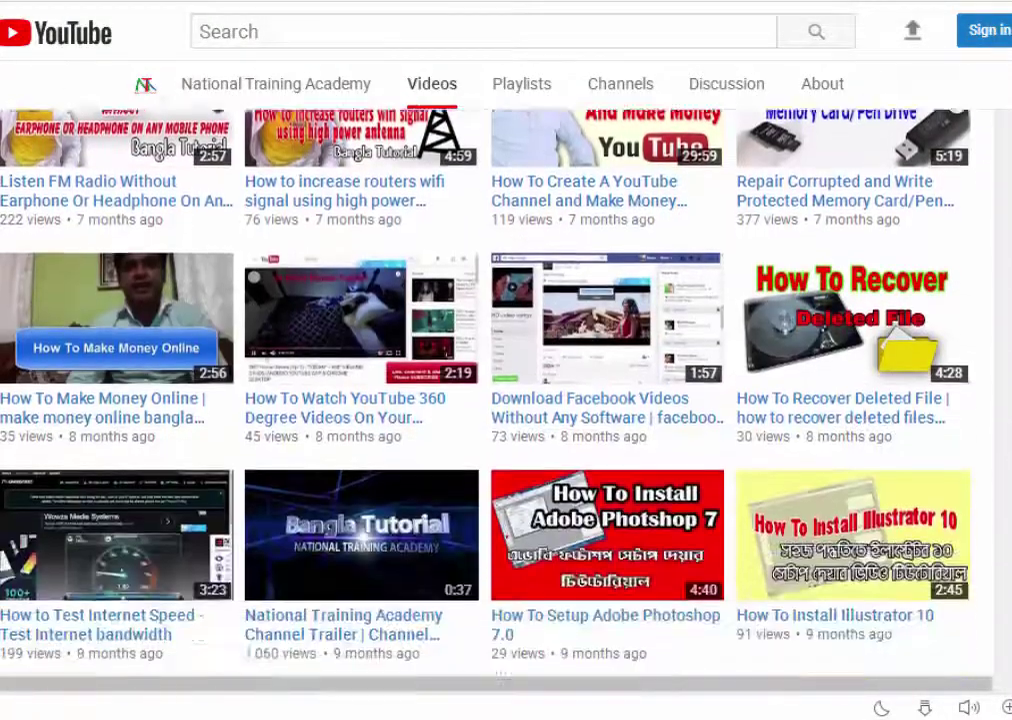
pyautogui.scroll(-2, 500, 400)
pyautogui.scroll(-5, 500, 400)
pyautogui.scroll(-5, 500, 400)
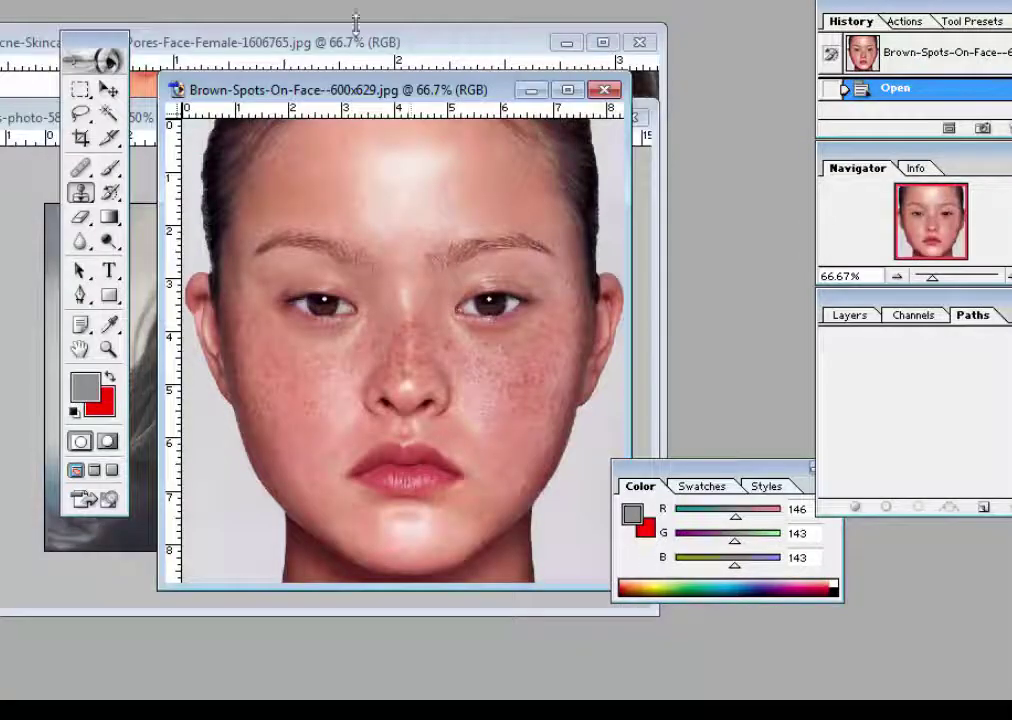
# Minimize the Brown-Spots and Skin-Acne windows, moving the pexels photo up-right and Tools palette left
pyautogui.moveTo(403, 95); pyautogui.dragTo(539, 88)
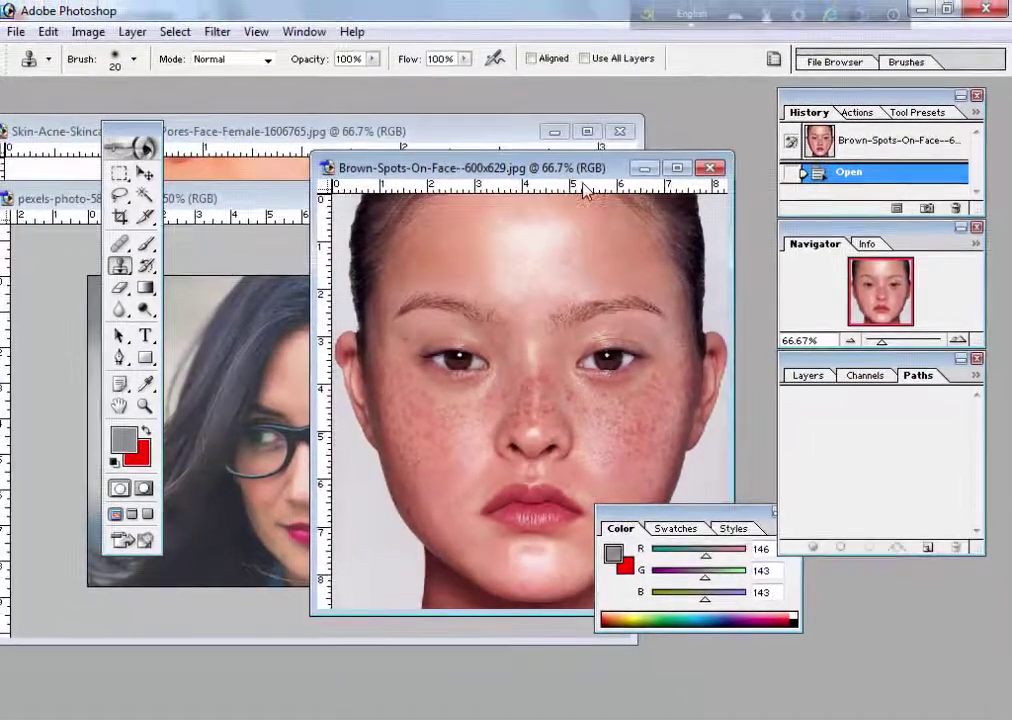
pyautogui.click(643, 168)
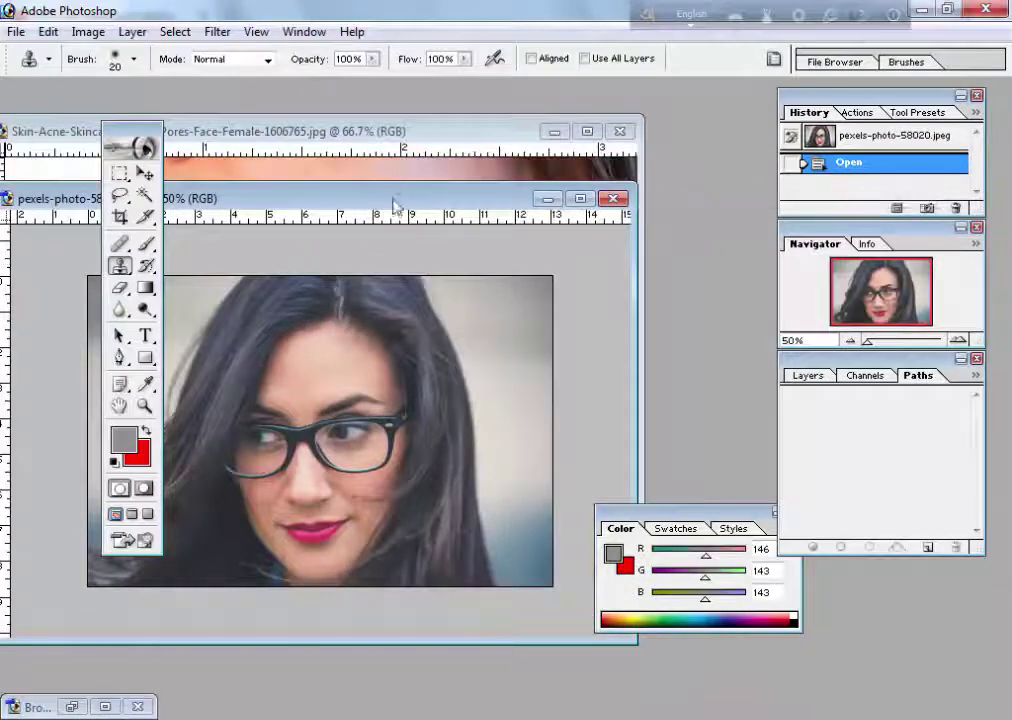
pyautogui.click(481, 130)
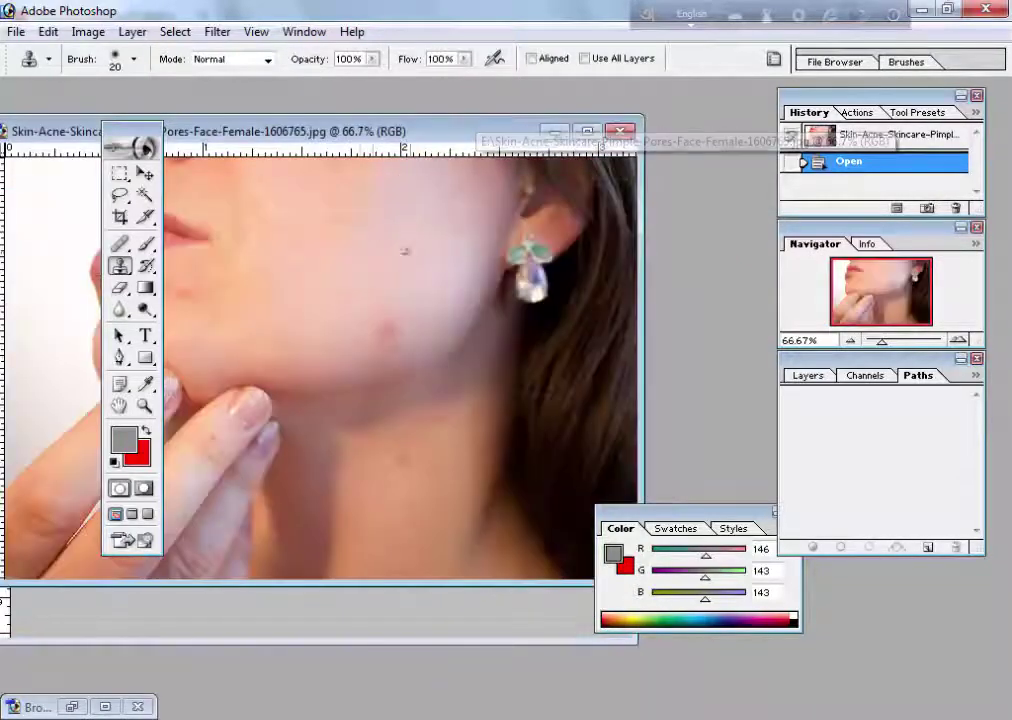
pyautogui.click(555, 131)
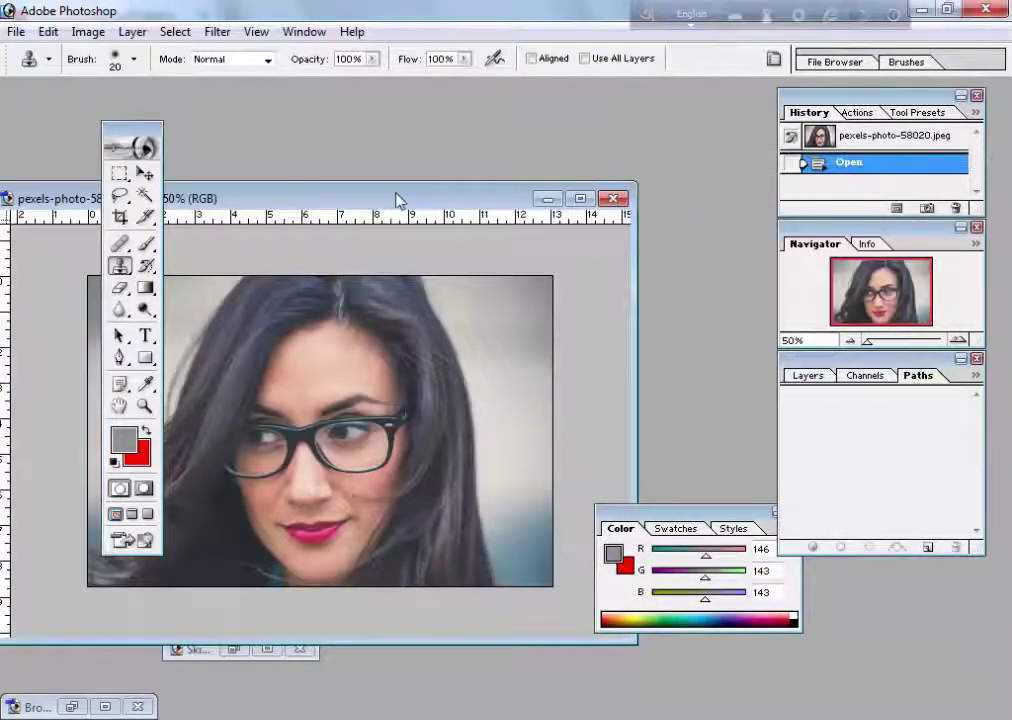
pyautogui.moveTo(397, 200); pyautogui.dragTo(560, 153)
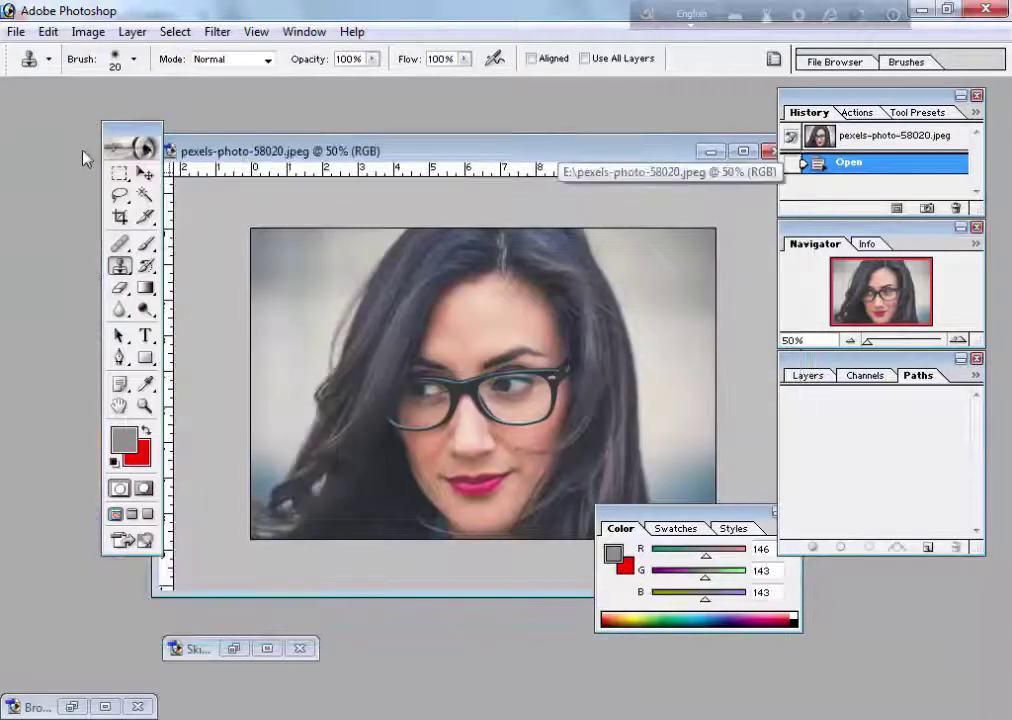
pyautogui.moveTo(108, 137); pyautogui.dragTo(50, 128)
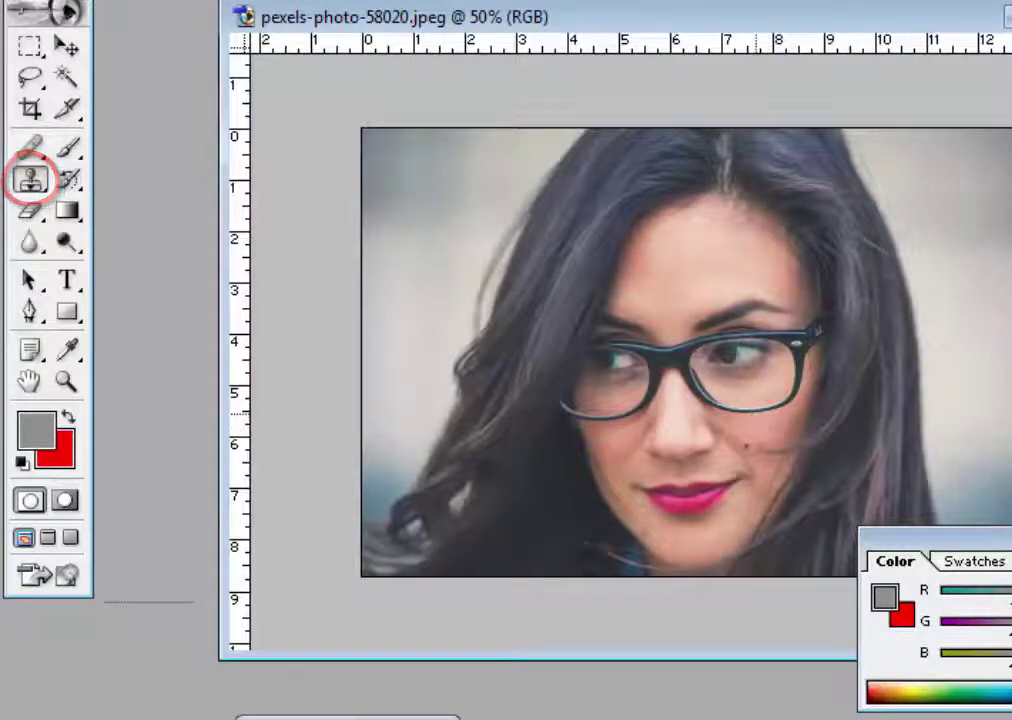
# Zoom to 200% on the cheek mole, testing and undoing one clone stroke
pyautogui.hotkey('ctrl', '+')
pyautogui.hotkey('ctrl', '+')
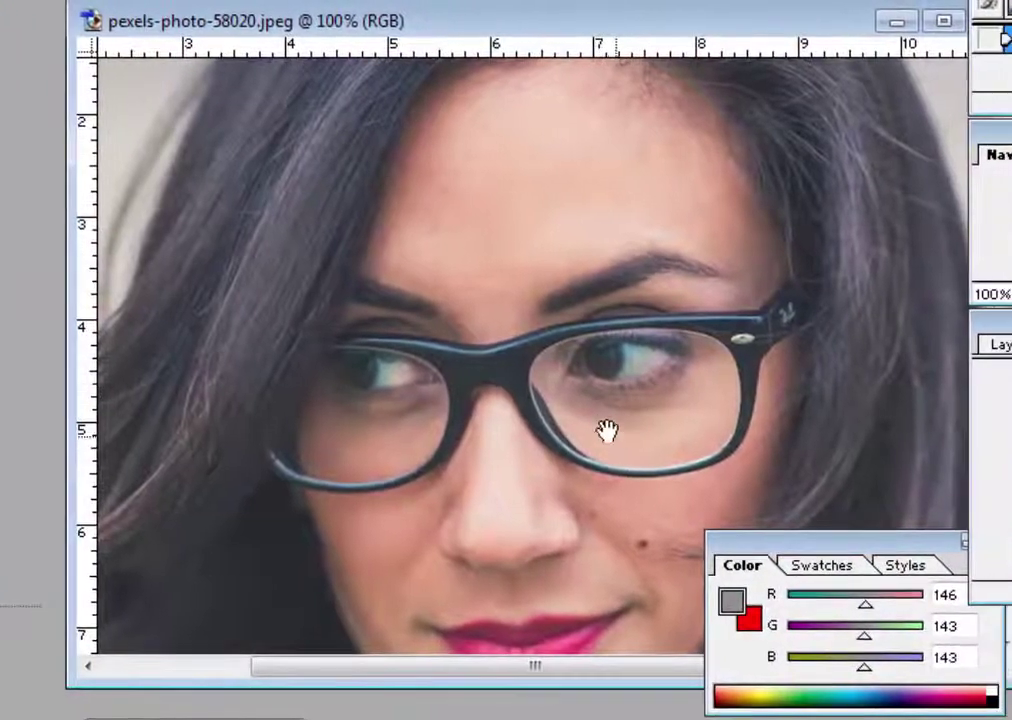
pyautogui.moveTo(605, 429); pyautogui.dragTo(461, 267)
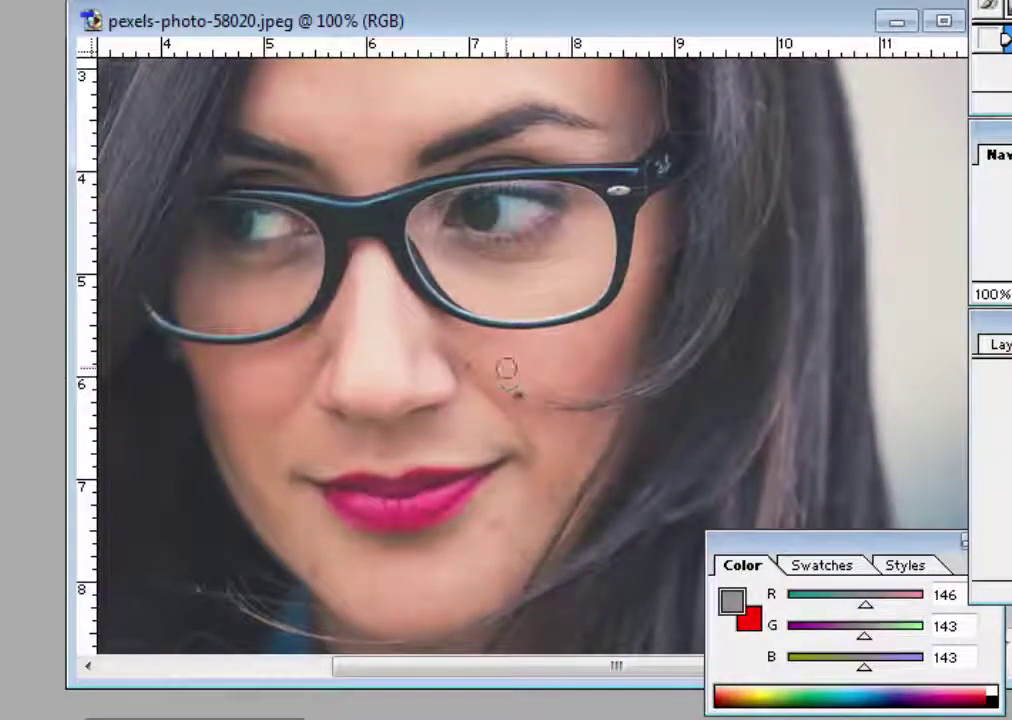
pyautogui.click(519, 396)
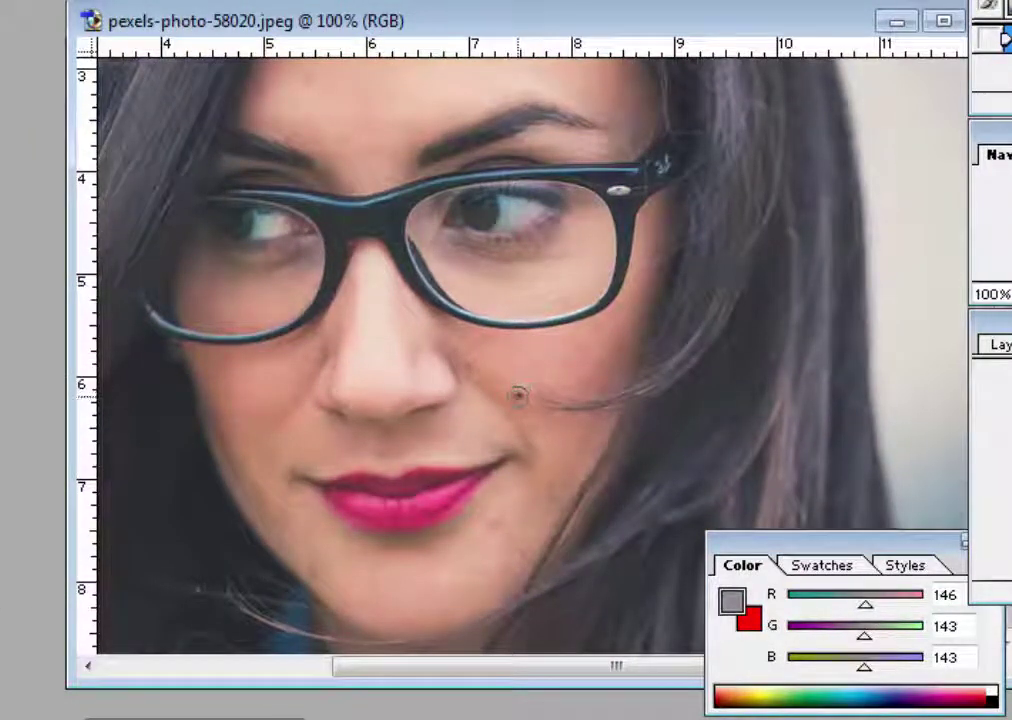
pyautogui.hotkey('ctrl', 'z')
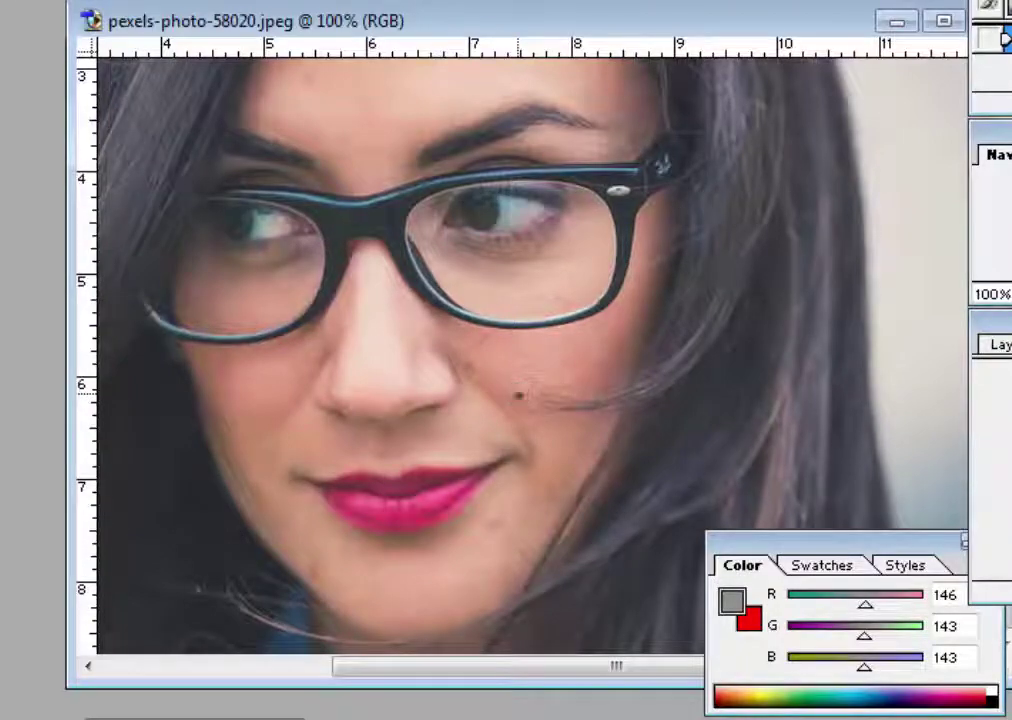
pyautogui.hotkey('ctrl', '+')
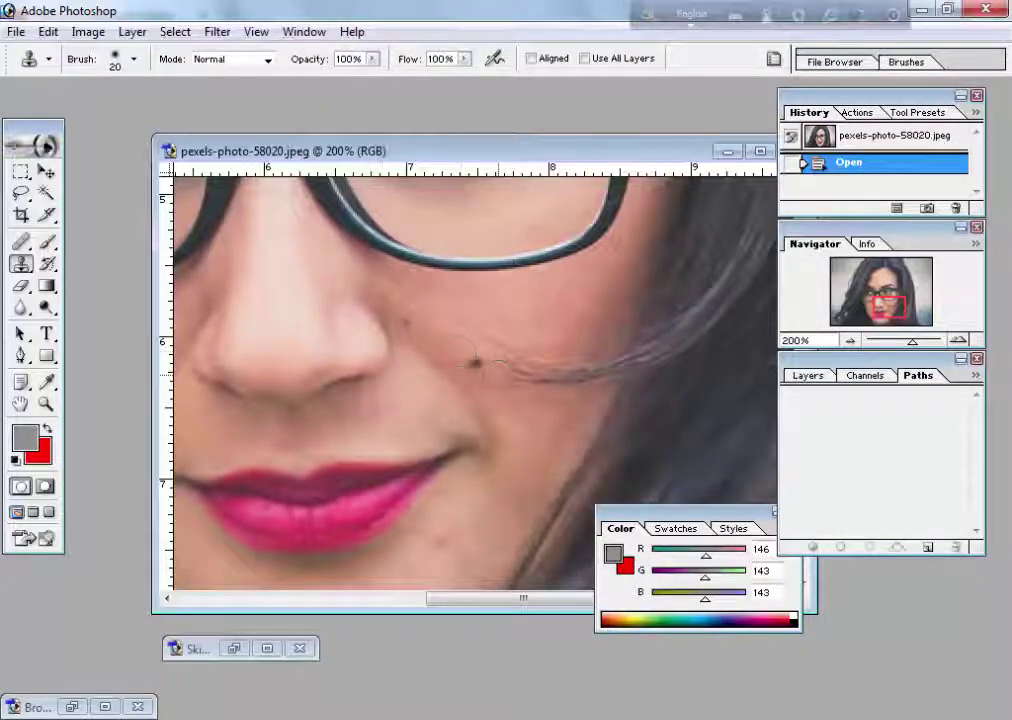
pyautogui.click(476, 359)
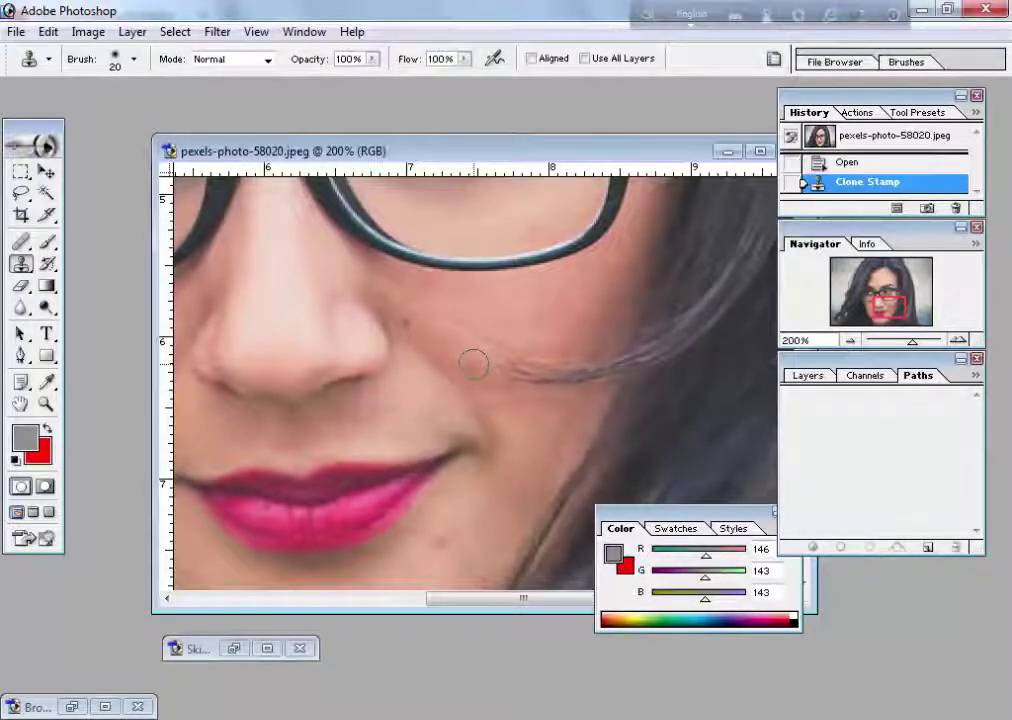
pyautogui.click(474, 363)
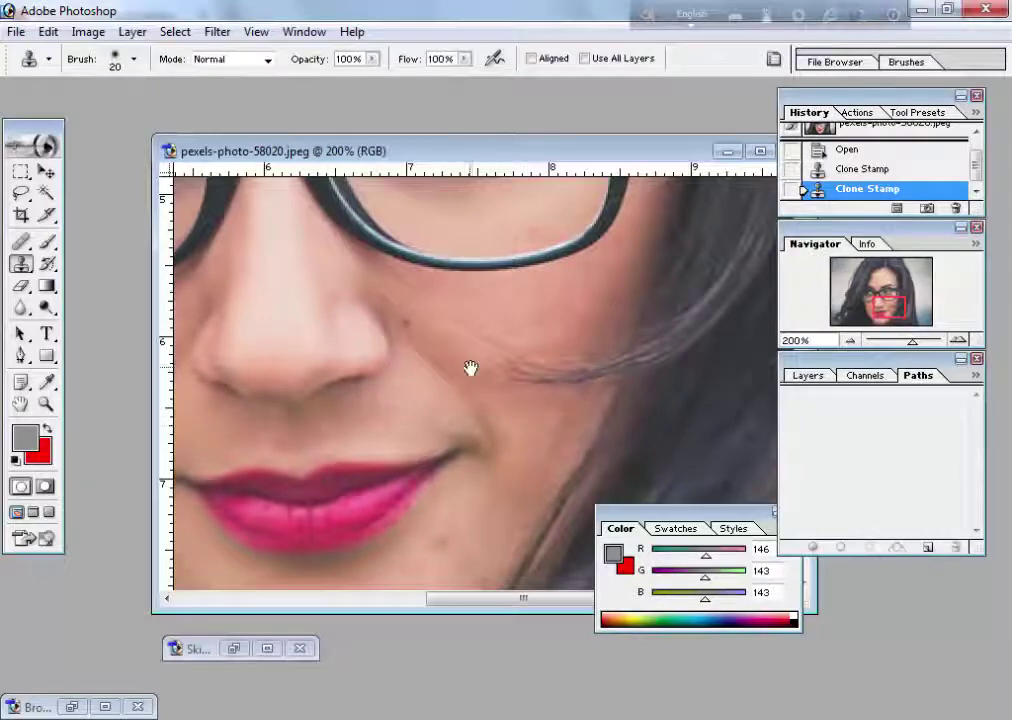
pyautogui.moveTo(470, 368); pyautogui.dragTo(447, 411)
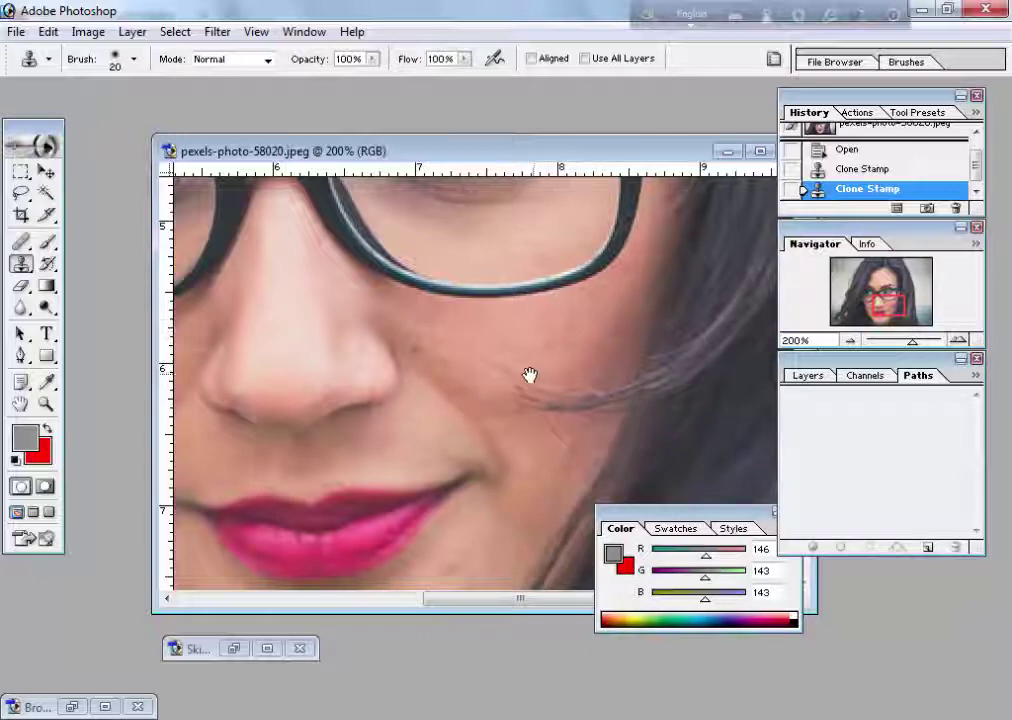
pyautogui.moveTo(485, 377)
pyautogui.mouseDown()
pyautogui.moveTo(447, 368)
pyautogui.moveTo(462, 332)
pyautogui.mouseUp()
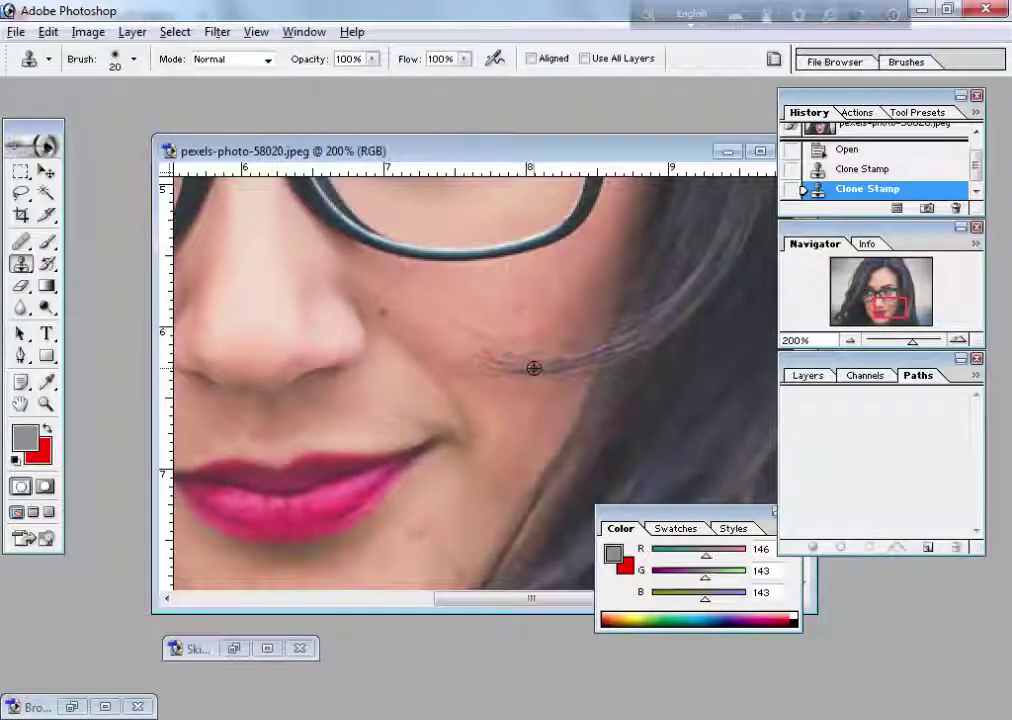
pyautogui.click(445, 348)
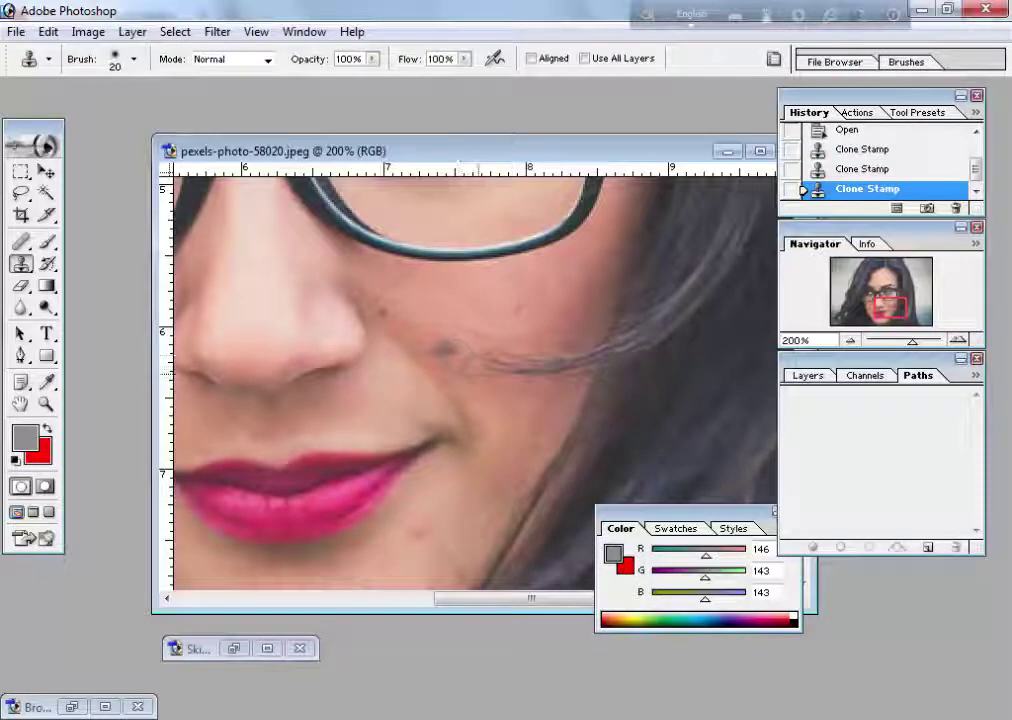
pyautogui.hotkey('ctrl', 'alt', 'z')
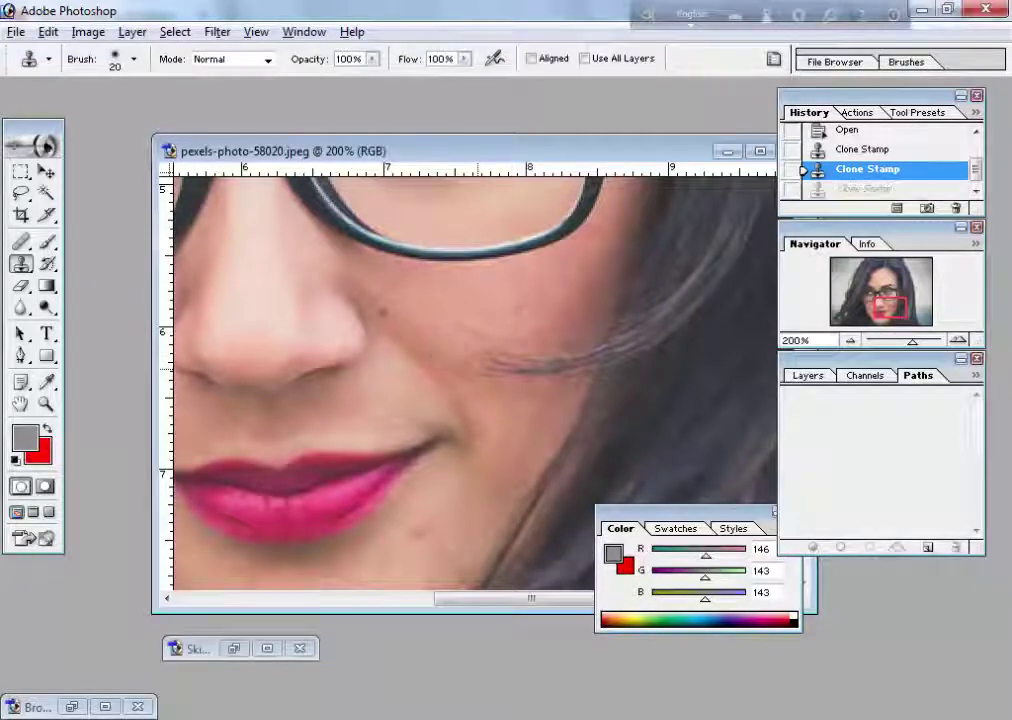
pyautogui.hotkey('ctrl', 'alt', 'z')
pyautogui.hotkey('ctrl', 'alt', 'z')
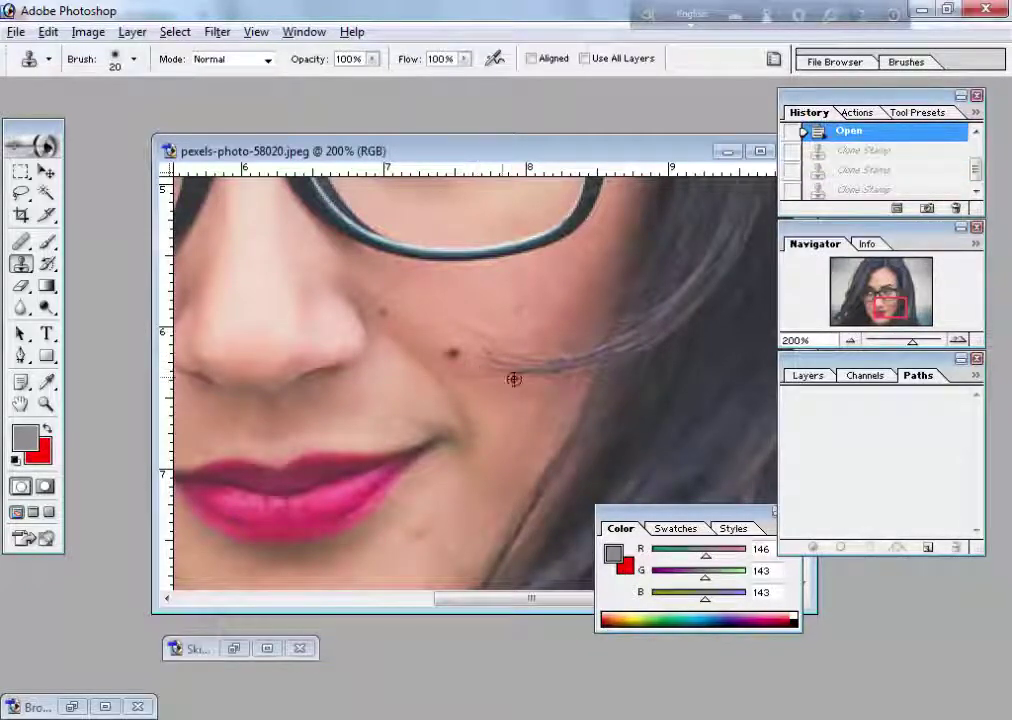
pyautogui.click(456, 350)
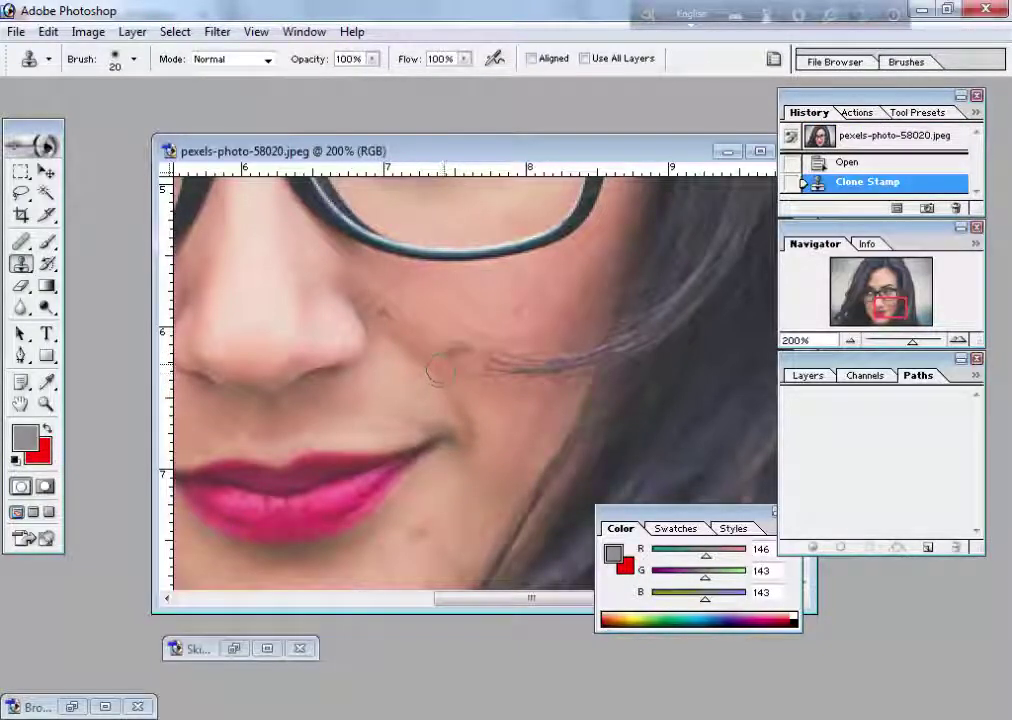
pyautogui.hotkey('ctrl', 'z')
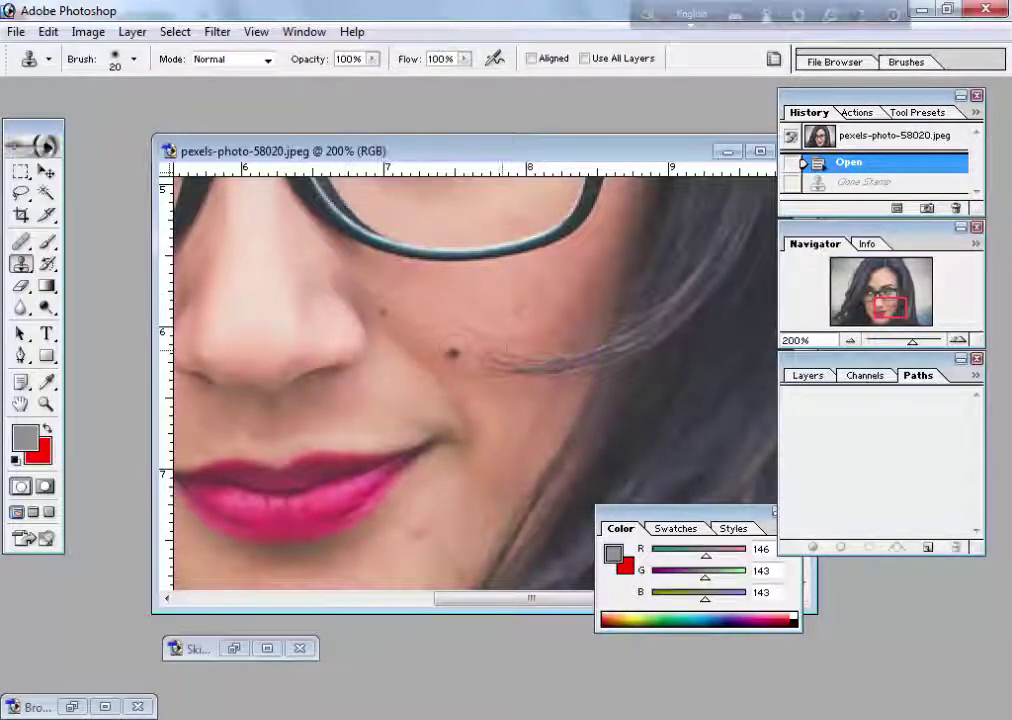
pyautogui.click(449, 347)
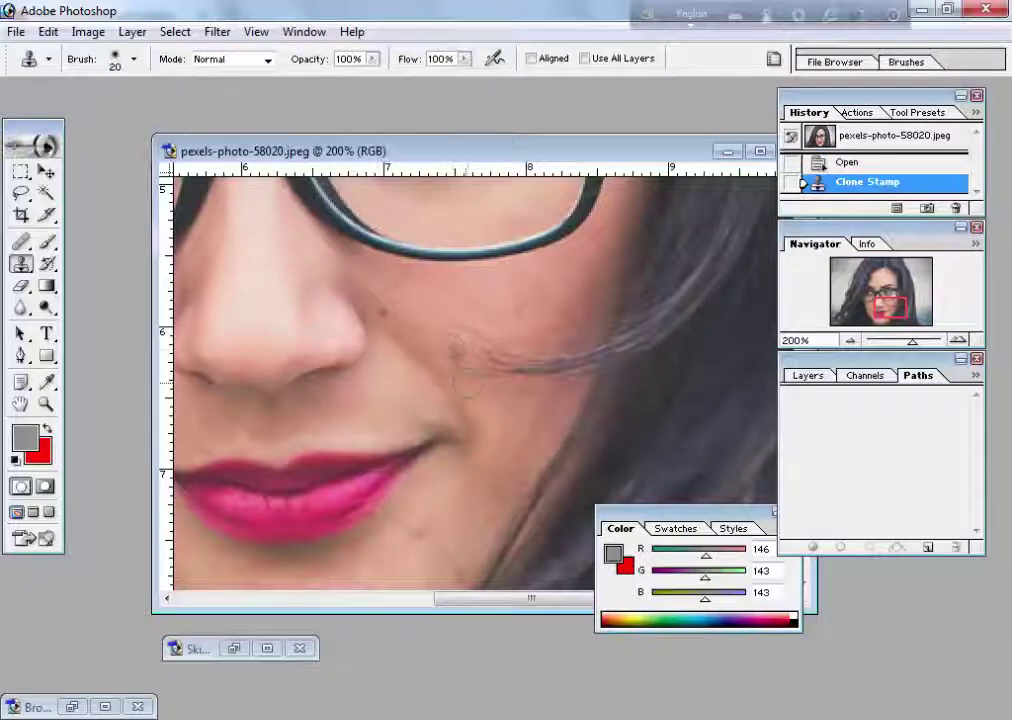
pyautogui.hotkey('ctrl', 'z')
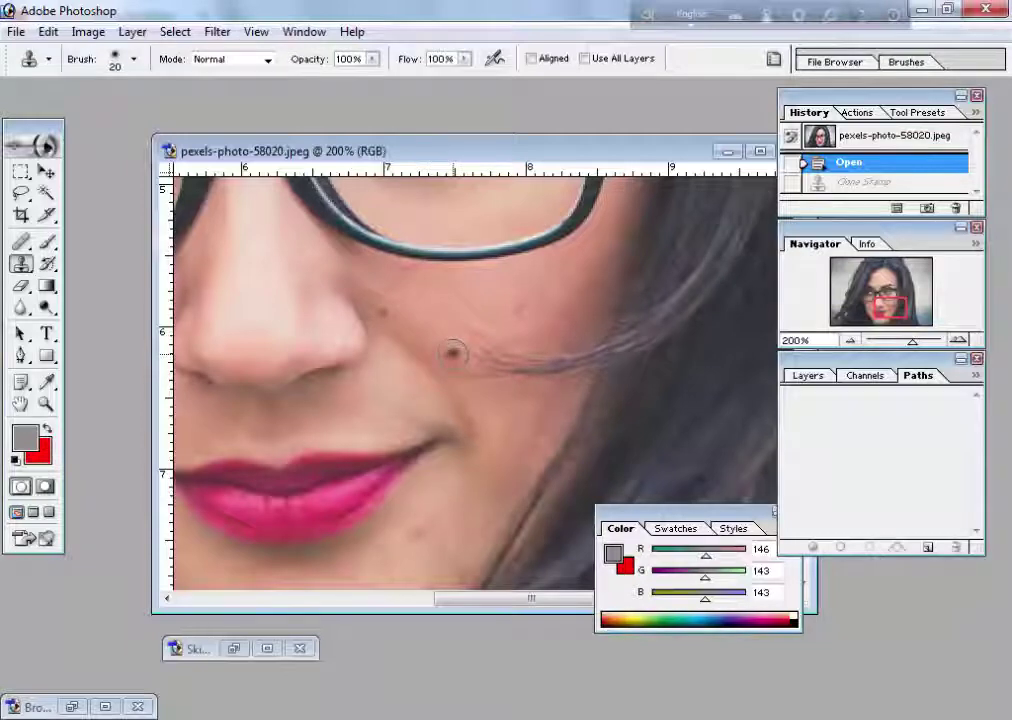
# Clone away the first dark spot on the woman's cheek
pyautogui.click(452, 351)
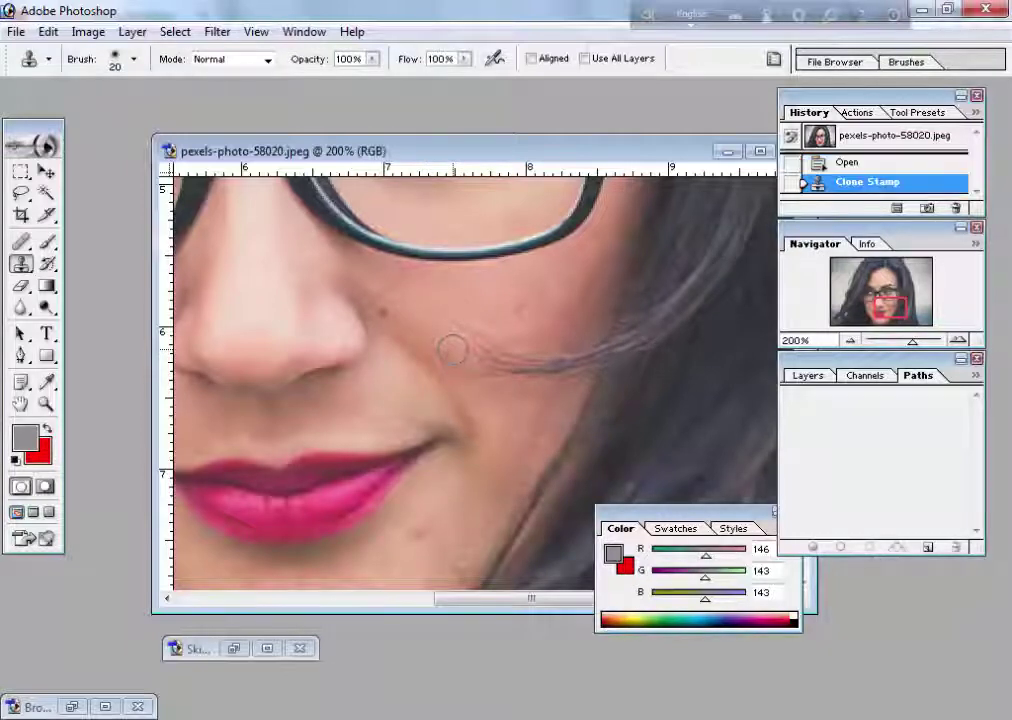
pyautogui.click(452, 349)
pyautogui.moveTo(447, 336); pyautogui.dragTo(455, 397)
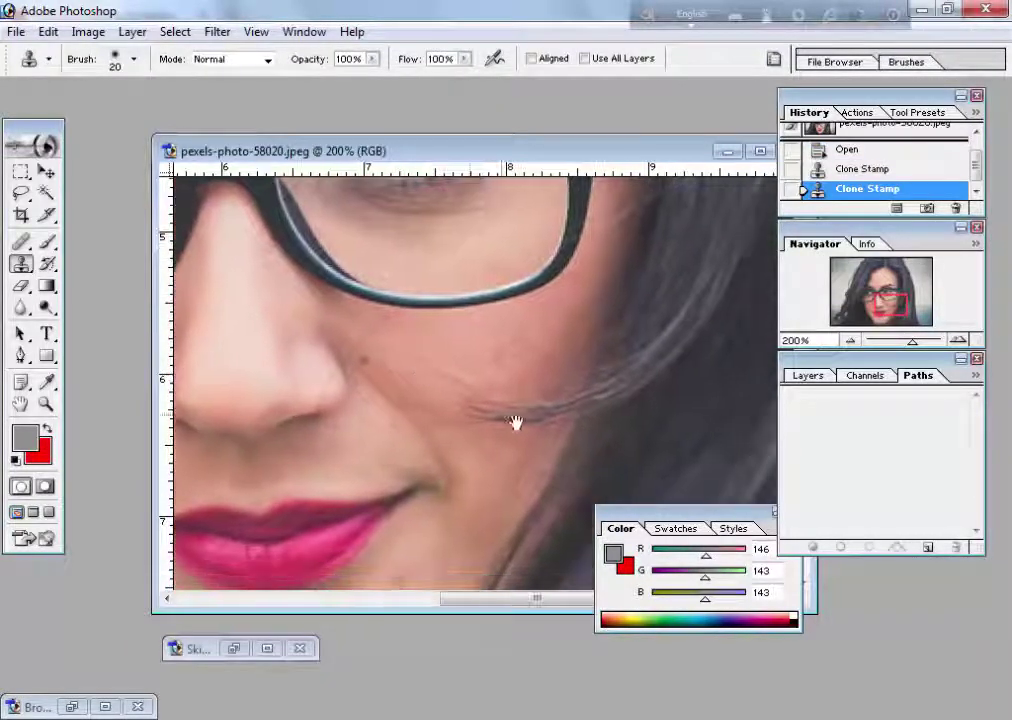
# Set clone opacity to 66% and flow to 71%, then stamp over the remaining cheek spots
pyautogui.click(374, 60)
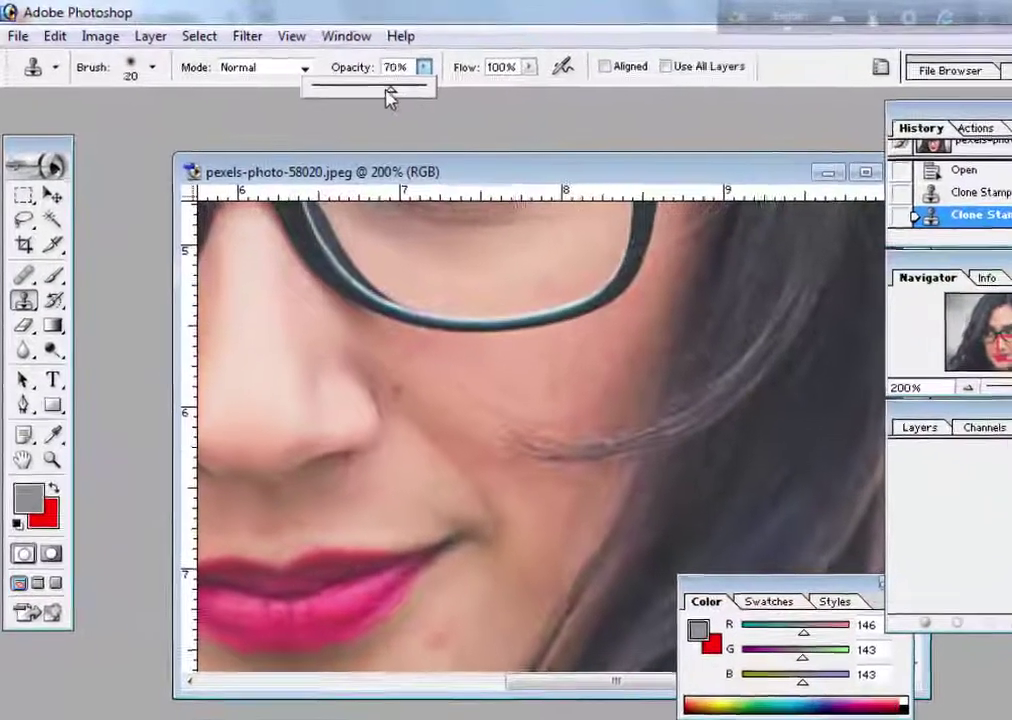
pyautogui.moveTo(372, 79); pyautogui.dragTo(338, 79)
pyautogui.click(463, 59)
pyautogui.moveTo(572, 94); pyautogui.dragTo(537, 112)
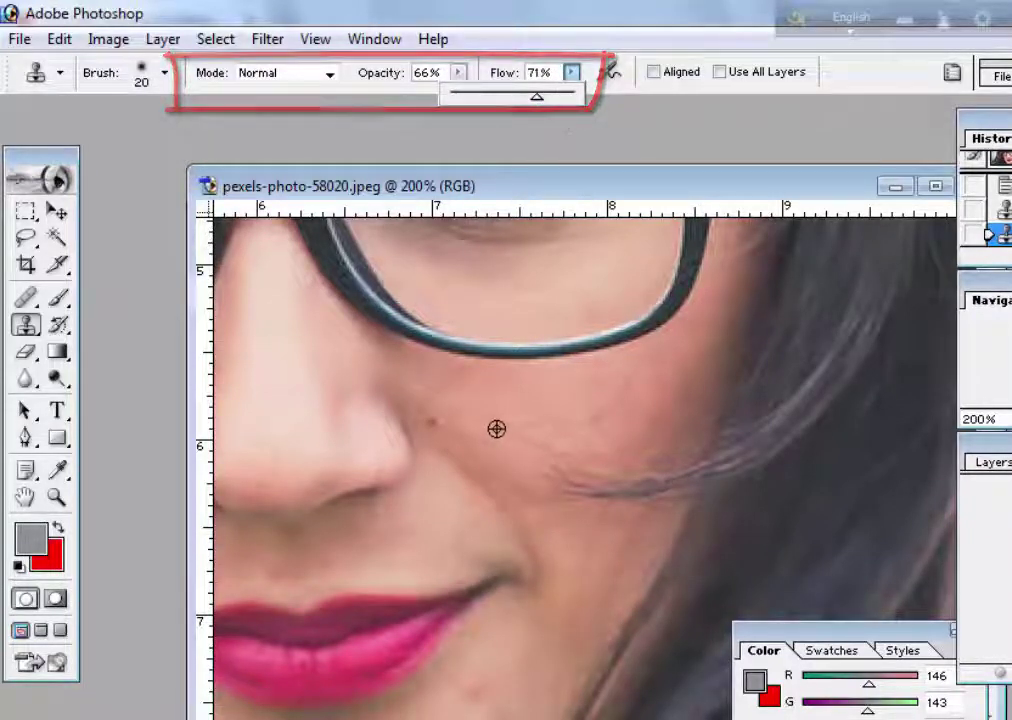
pyautogui.click(451, 425)
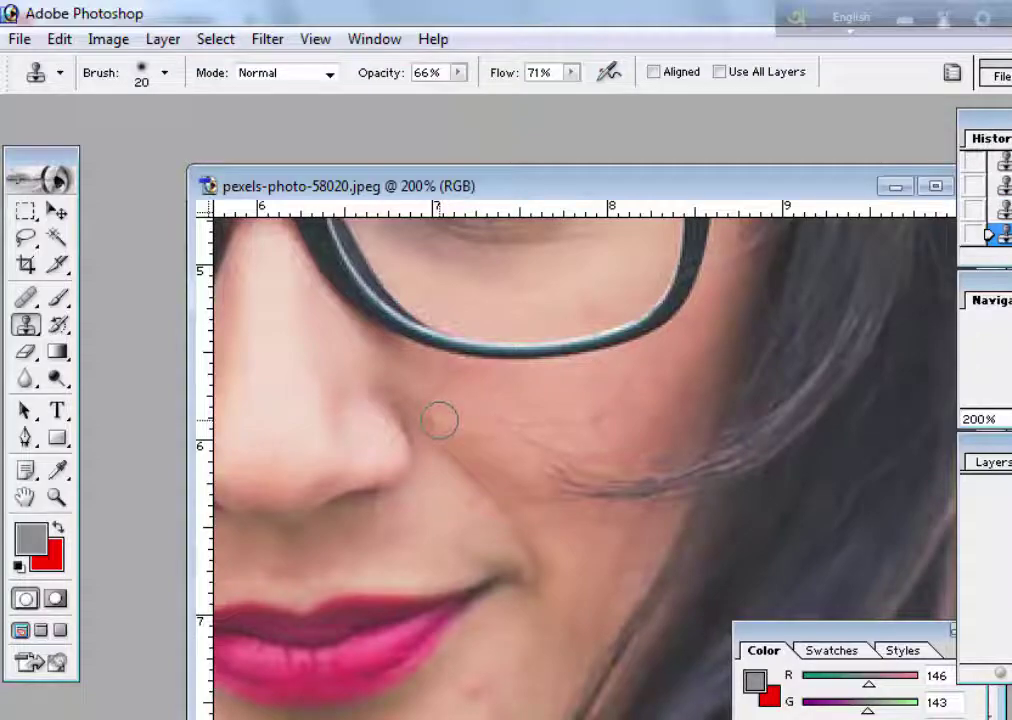
pyautogui.click(445, 420)
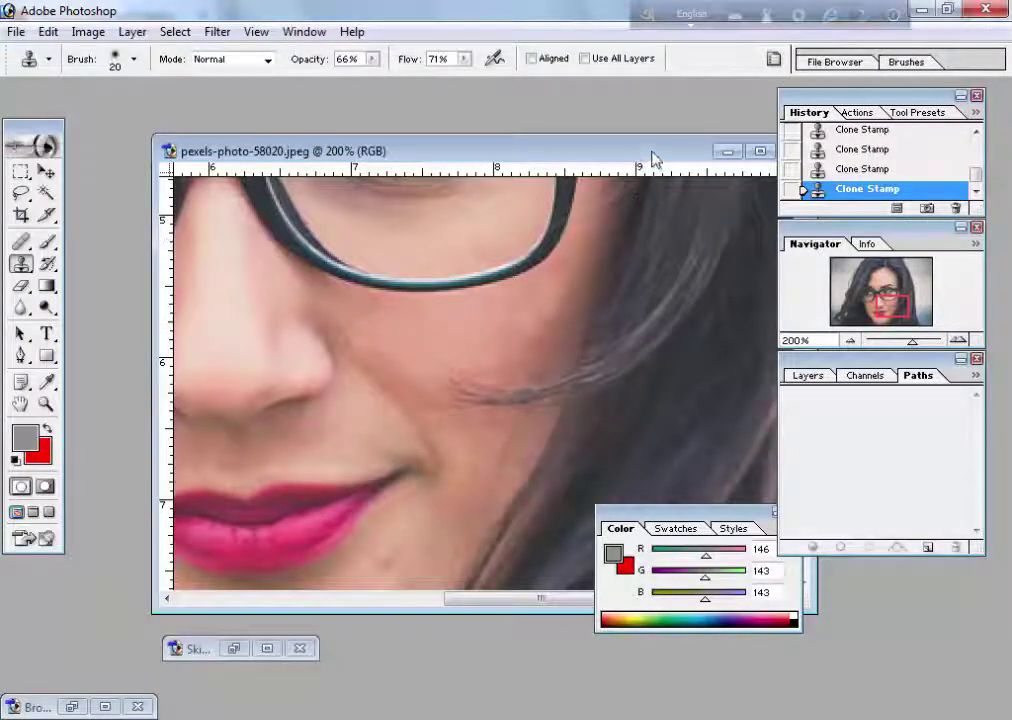
# Move the photo window aside and zoom out to review the retouched photo
pyautogui.moveTo(655, 152); pyautogui.dragTo(595, 178)
pyautogui.hotkey('ctrl', '-')
pyautogui.hotkey('ctrl', '-')
pyautogui.hotkey('ctrl', '-')
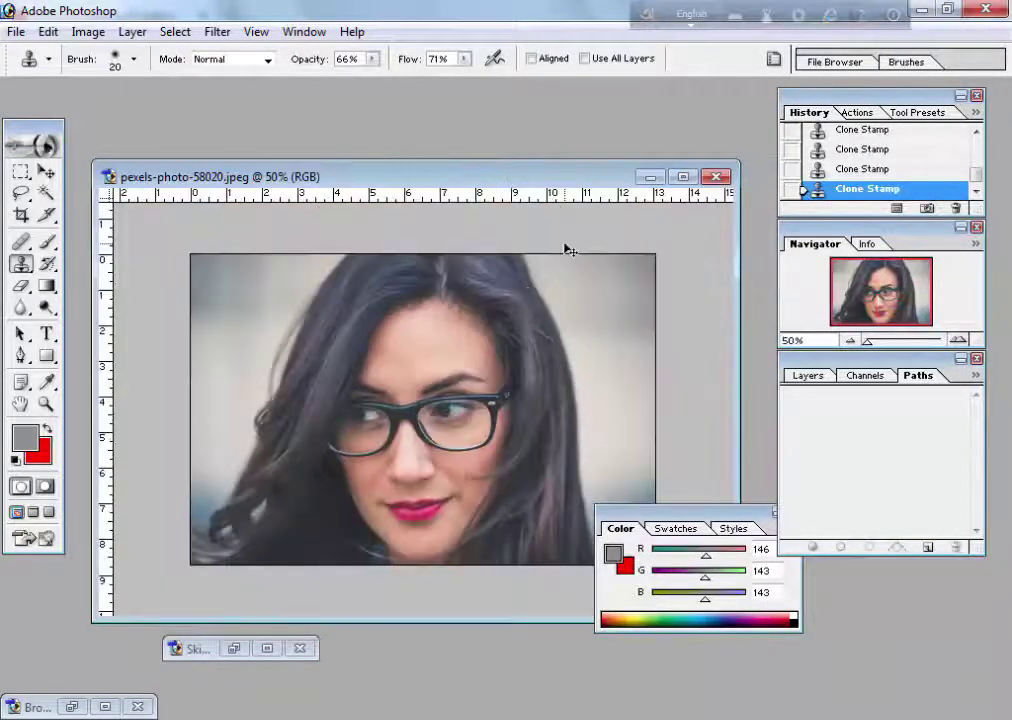
pyautogui.hotkey('ctrl', '+')
# Minimize the glasses photo and show the Skin-Acne photo at 100%, centred on the pimple
pyautogui.click(650, 177)
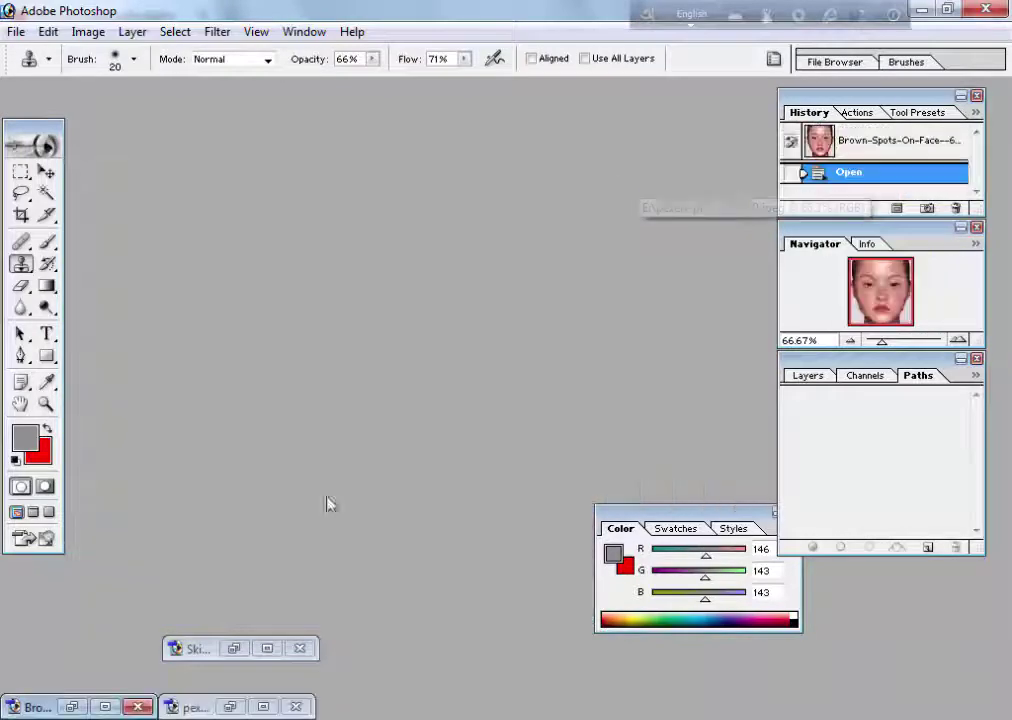
pyautogui.click(232, 648)
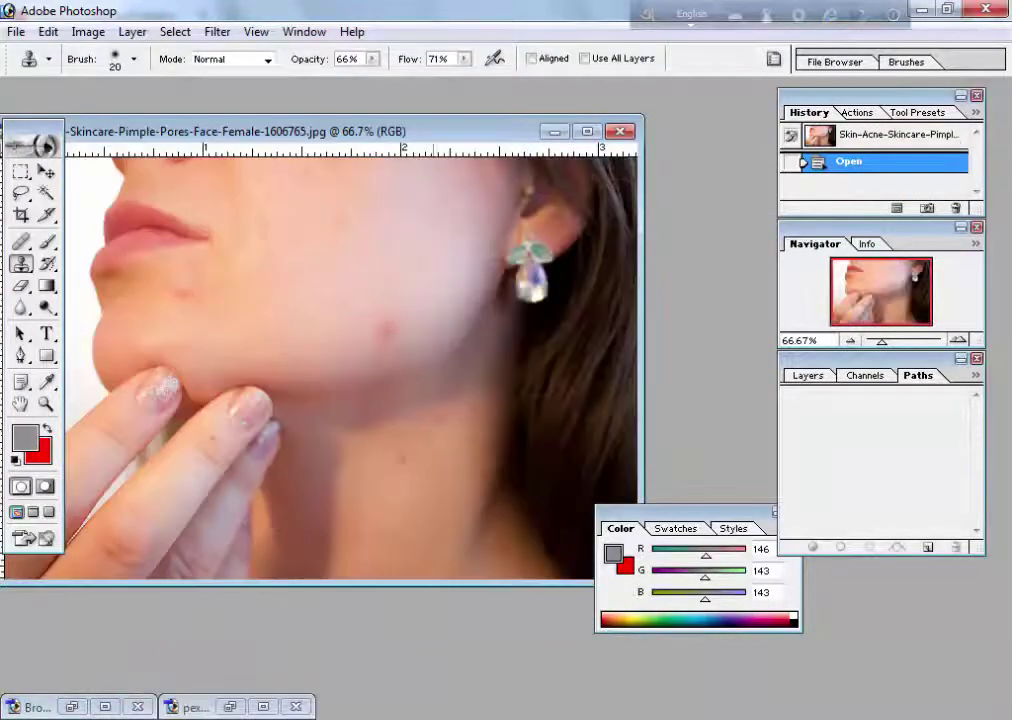
pyautogui.hotkey('ctrl', '+')
pyautogui.hotkey('ctrl', '+')
pyautogui.moveTo(587, 366)
pyautogui.mouseDown()
pyautogui.moveTo(495, 384)
pyautogui.moveTo(432, 429)
pyautogui.mouseUp()
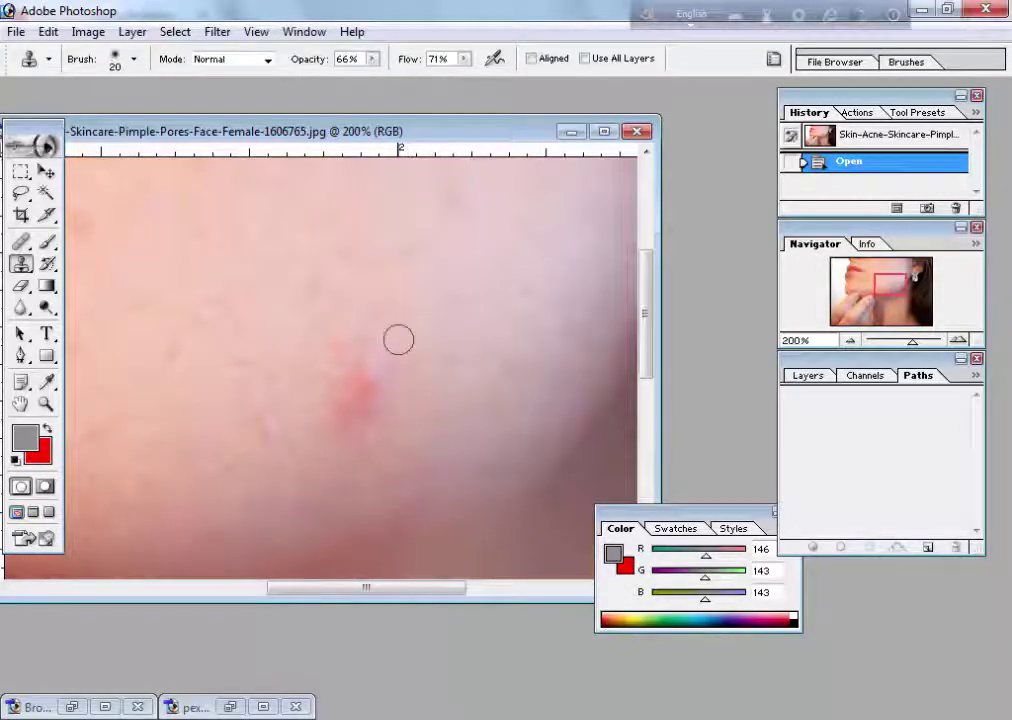
pyautogui.hotkey('ctrl', '-')
pyautogui.hotkey('ctrl', '-')
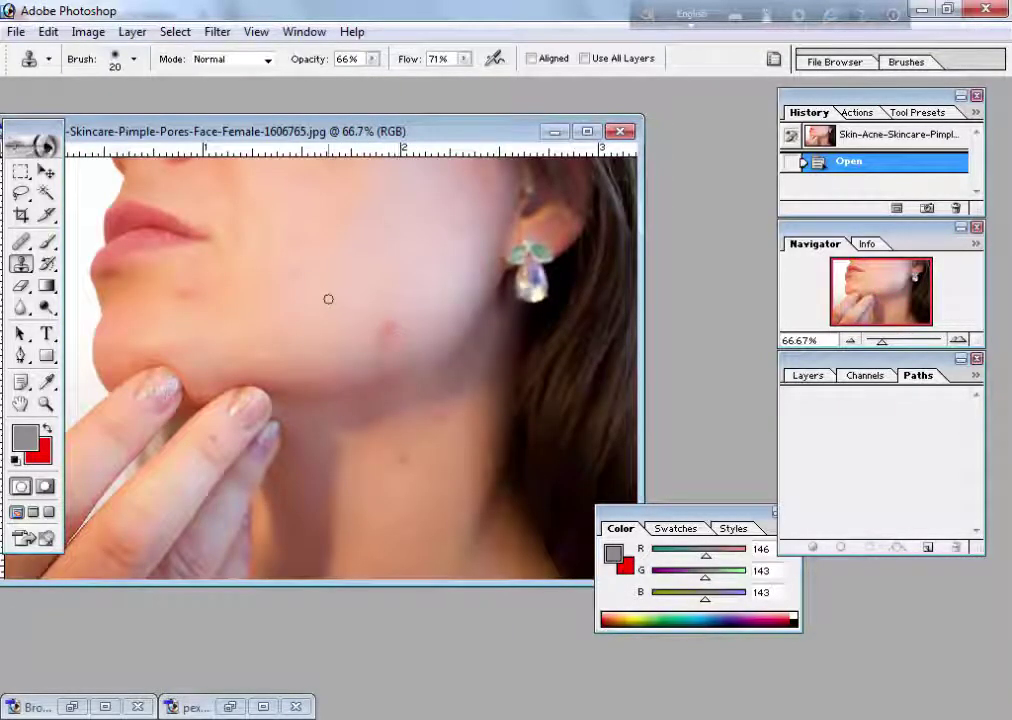
pyautogui.hotkey('ctrl', '+')
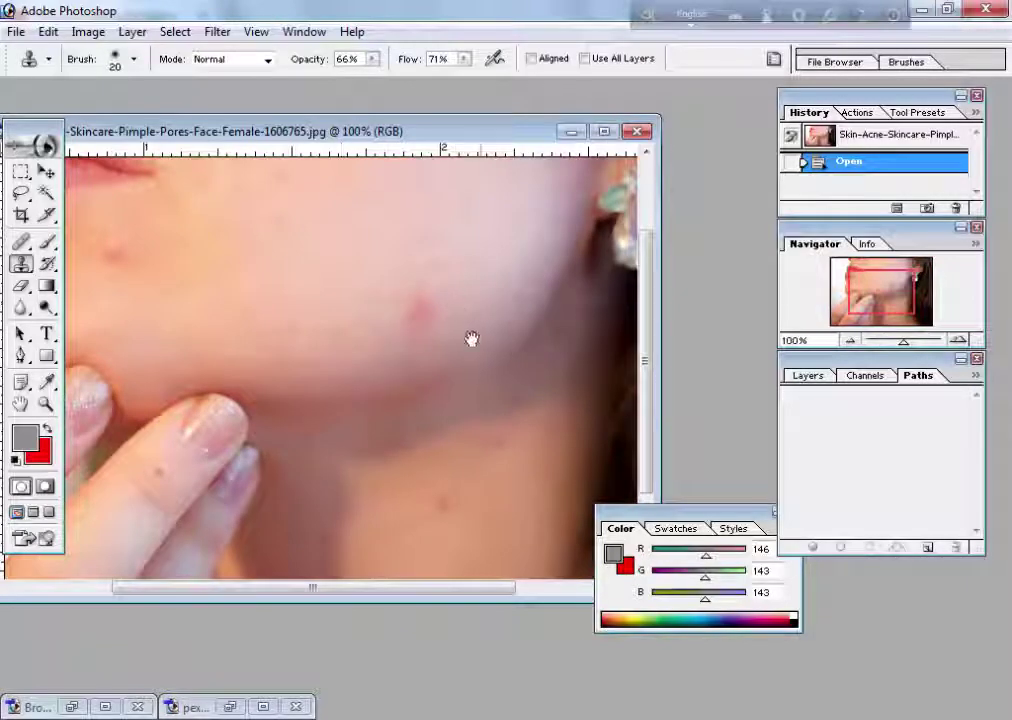
pyautogui.moveTo(471, 339); pyautogui.dragTo(454, 413)
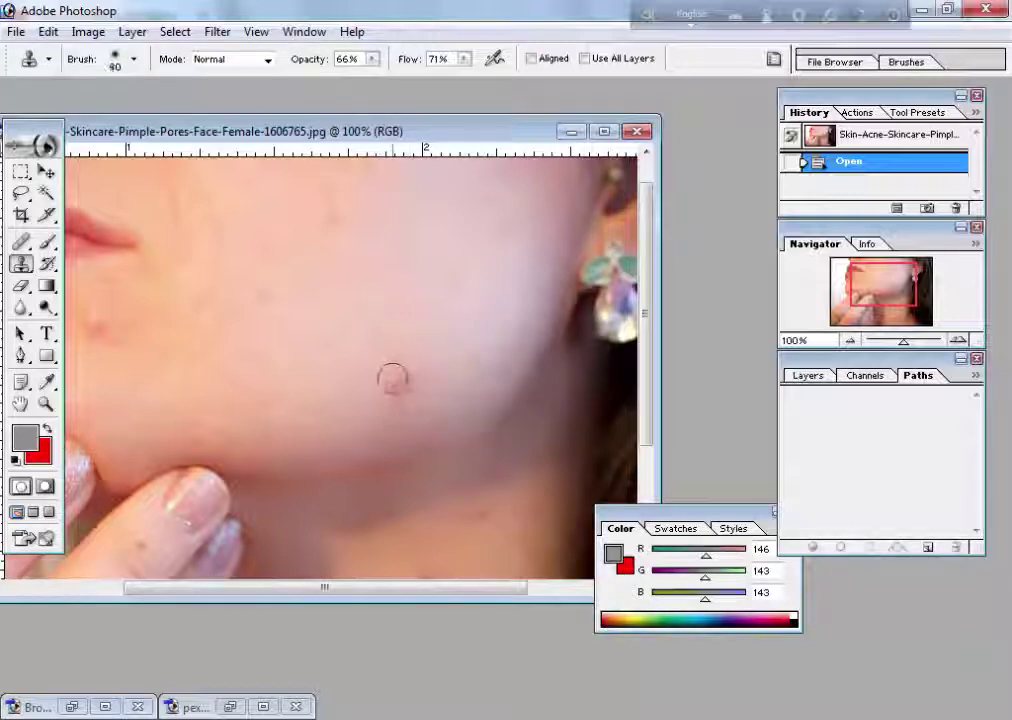
# Resize the clone brush to 60 pixels
pyautogui.press(']')
pyautogui.press(']')
pyautogui.press(']')
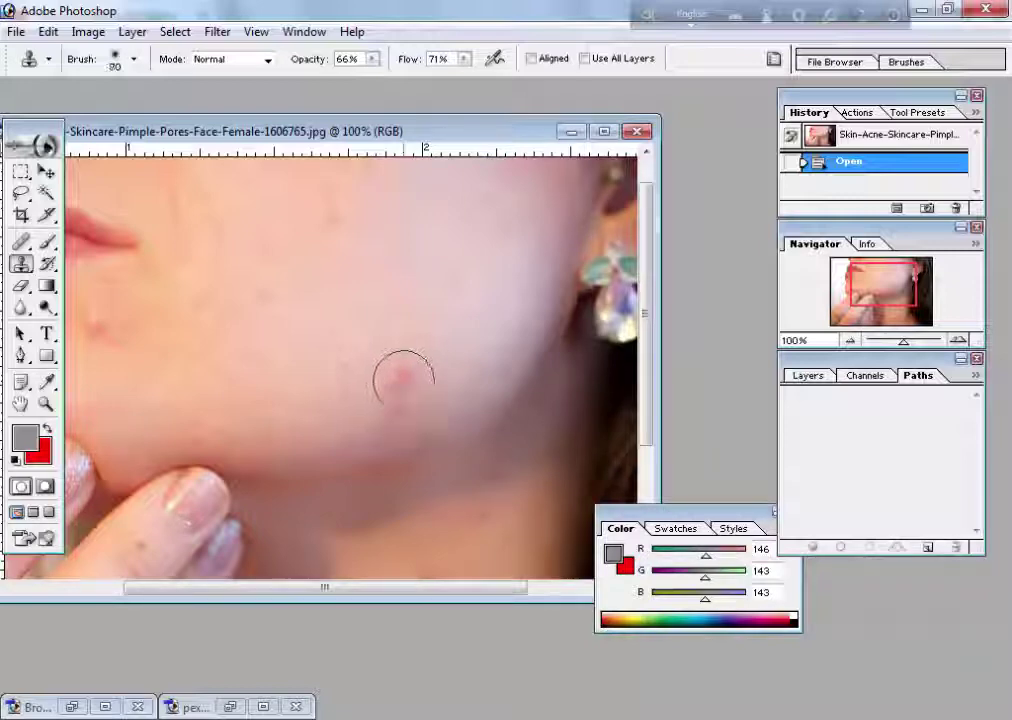
pyautogui.press(']')
pyautogui.press(']')
pyautogui.press(']')
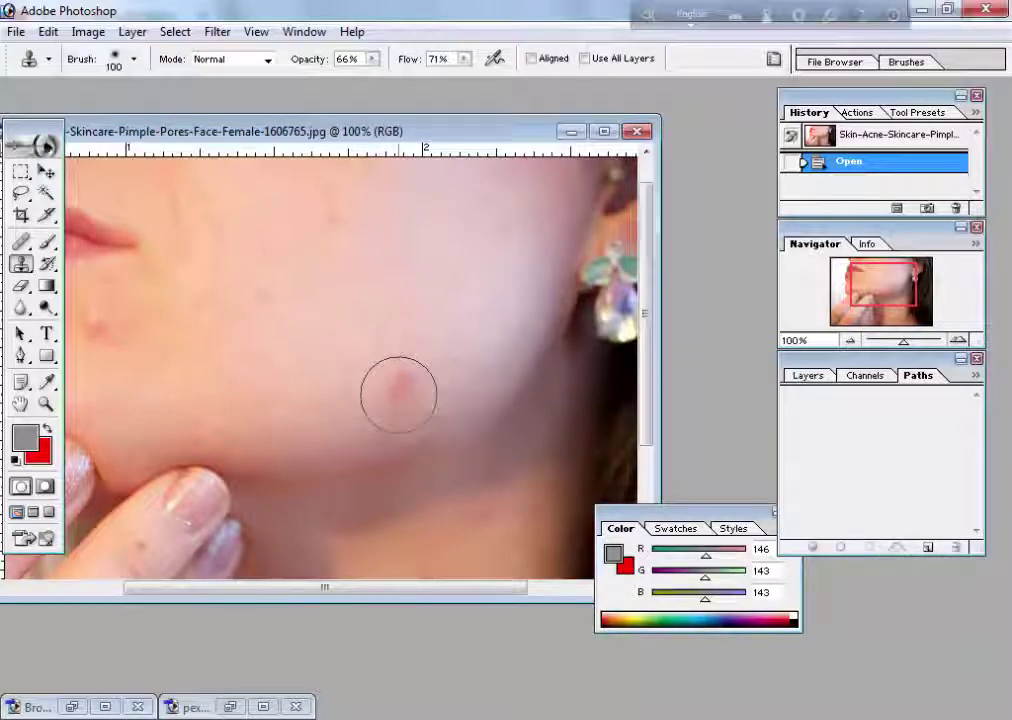
pyautogui.press('[')
pyautogui.press('[')
pyautogui.press('[')
pyautogui.press('[')
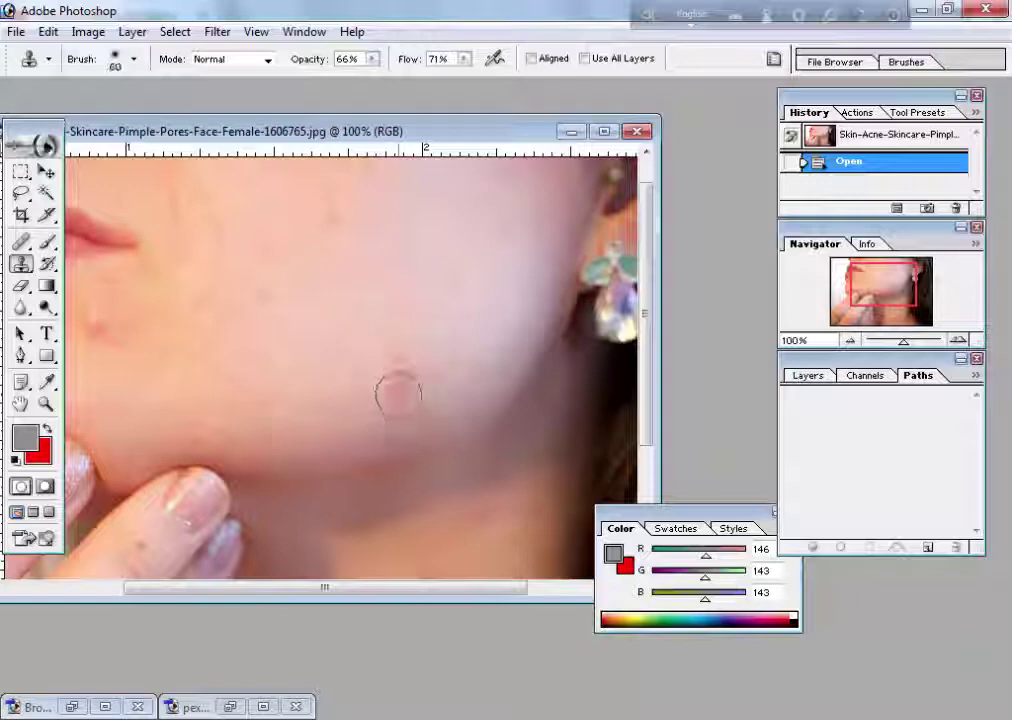
# Clone clean skin over the pink pimple along her jaw
pyautogui.click(399, 380)
pyautogui.click(398, 377)
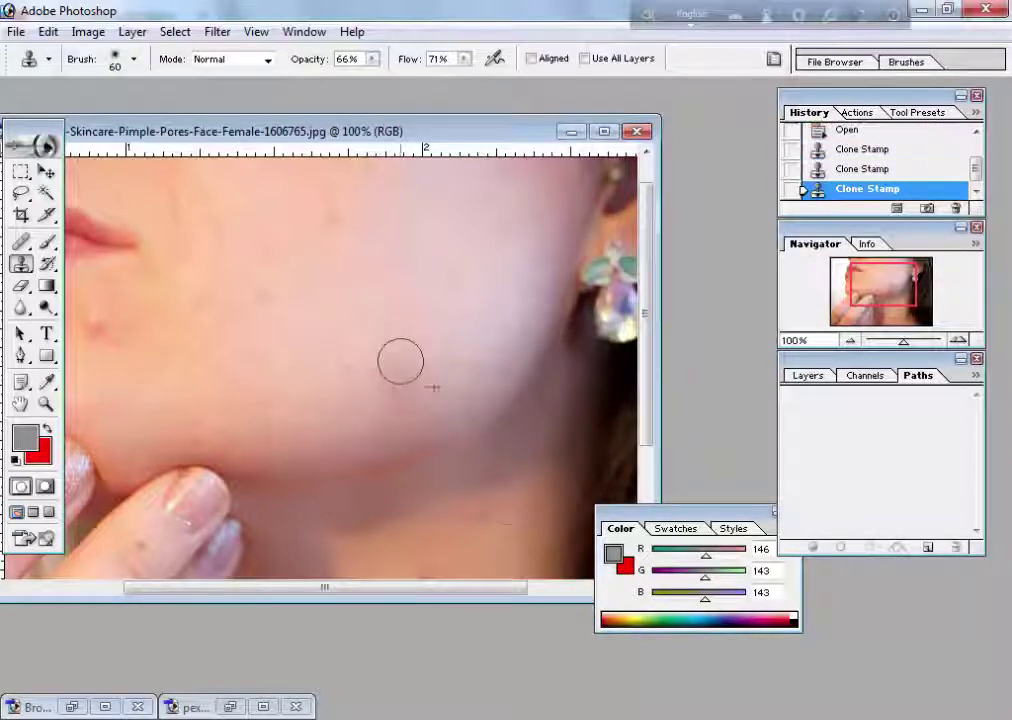
pyautogui.click(398, 370)
pyautogui.moveTo(333, 395); pyautogui.dragTo(359, 462)
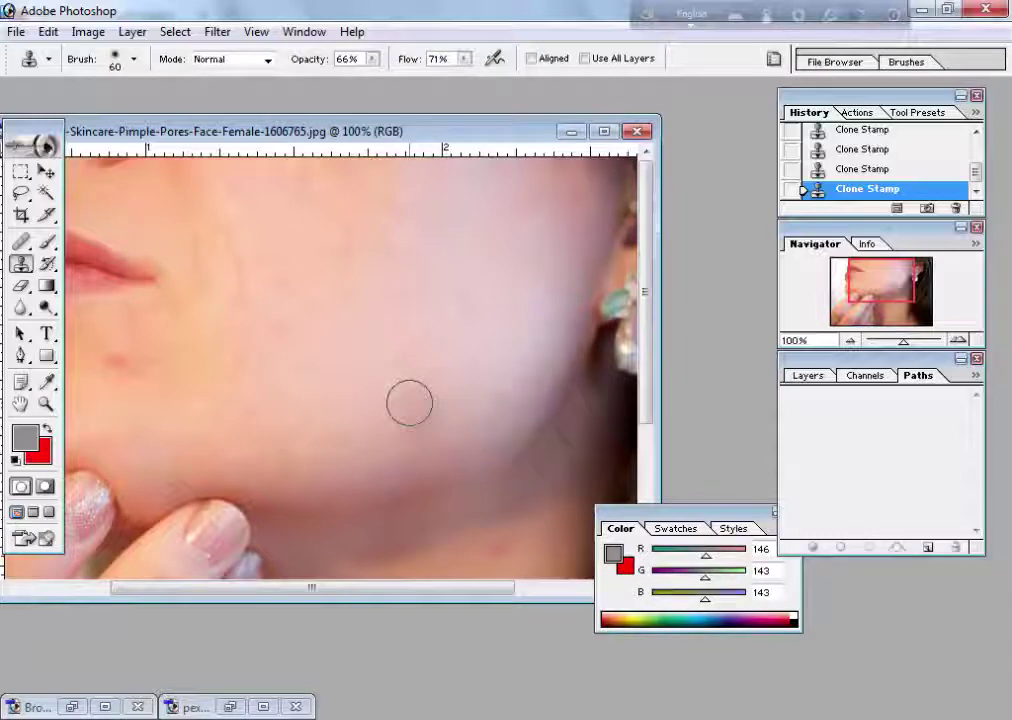
# Raise the clone flow and opacity back to 100%
pyautogui.click(465, 59)
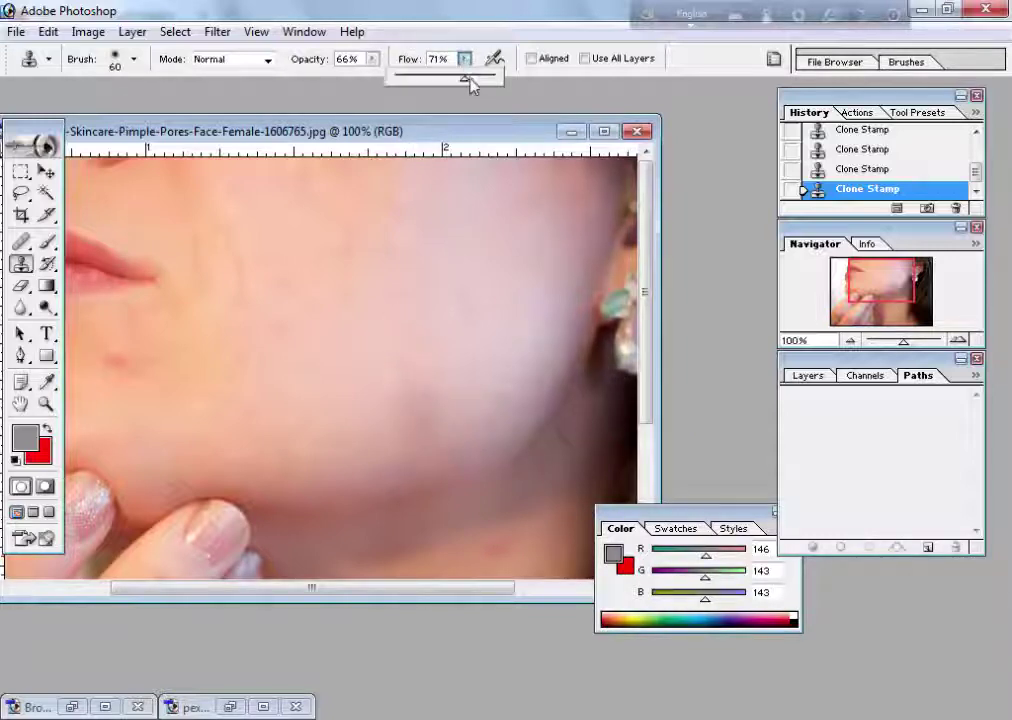
pyautogui.click(372, 59)
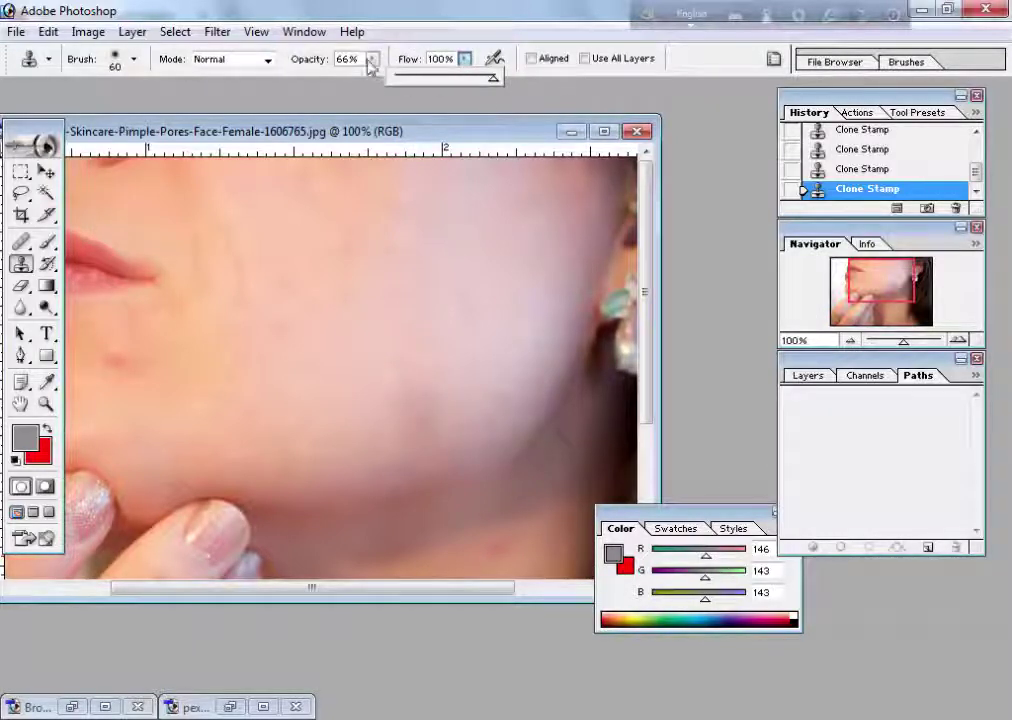
pyautogui.moveTo(384, 78); pyautogui.dragTo(463, 80)
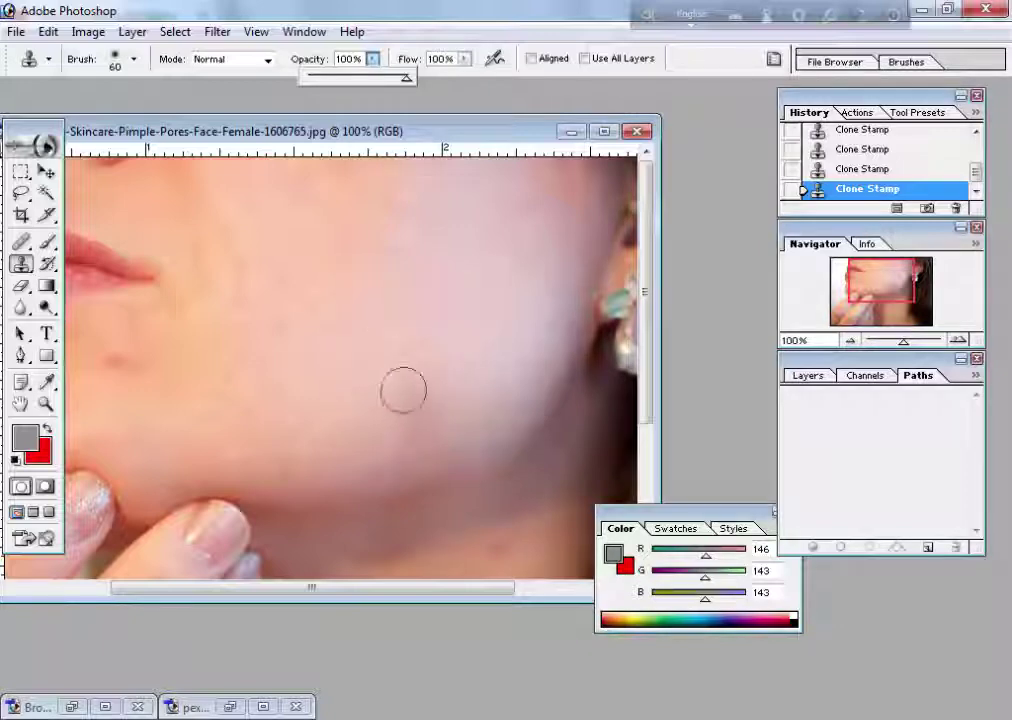
# Sample clean skin and clone it over the cheek
pyautogui.keyDown('alt'); pyautogui.click(375, 355); pyautogui.keyUp('alt')
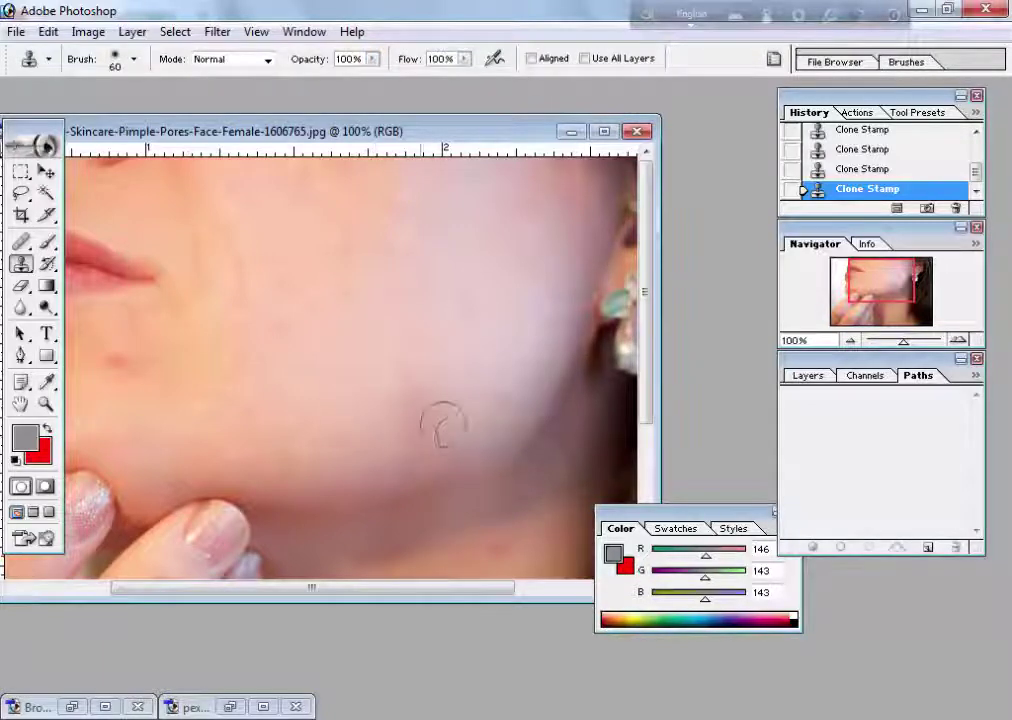
pyautogui.moveTo(441, 426)
pyautogui.mouseDown()
pyautogui.moveTo(425, 422)
pyautogui.moveTo(429, 366)
pyautogui.moveTo(408, 433)
pyautogui.mouseUp()
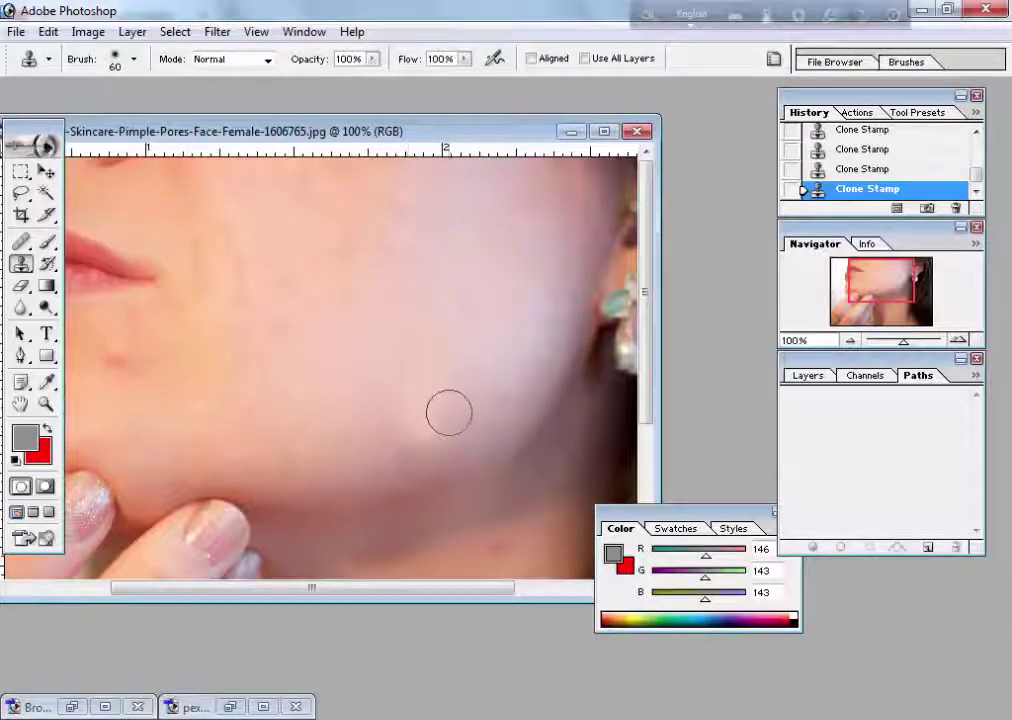
pyautogui.moveTo(436, 388); pyautogui.dragTo(431, 384)
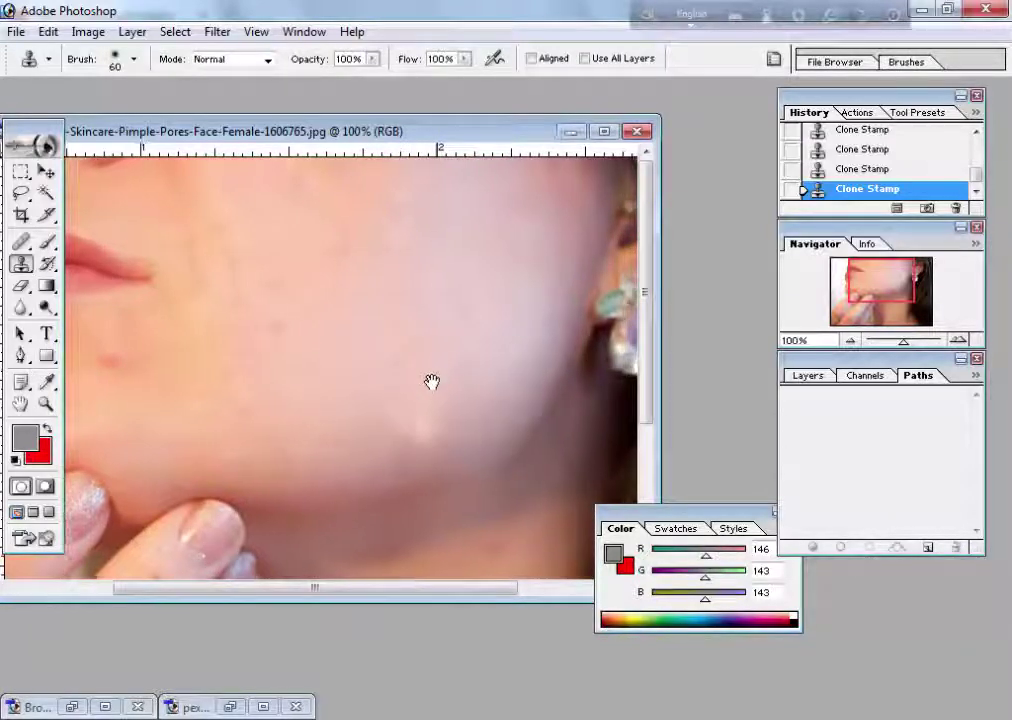
# Lower clone opacity to 85% and flow to 78%, then stamp more cheek skin
pyautogui.click(372, 60)
pyautogui.moveTo(372, 80); pyautogui.dragTo(358, 80)
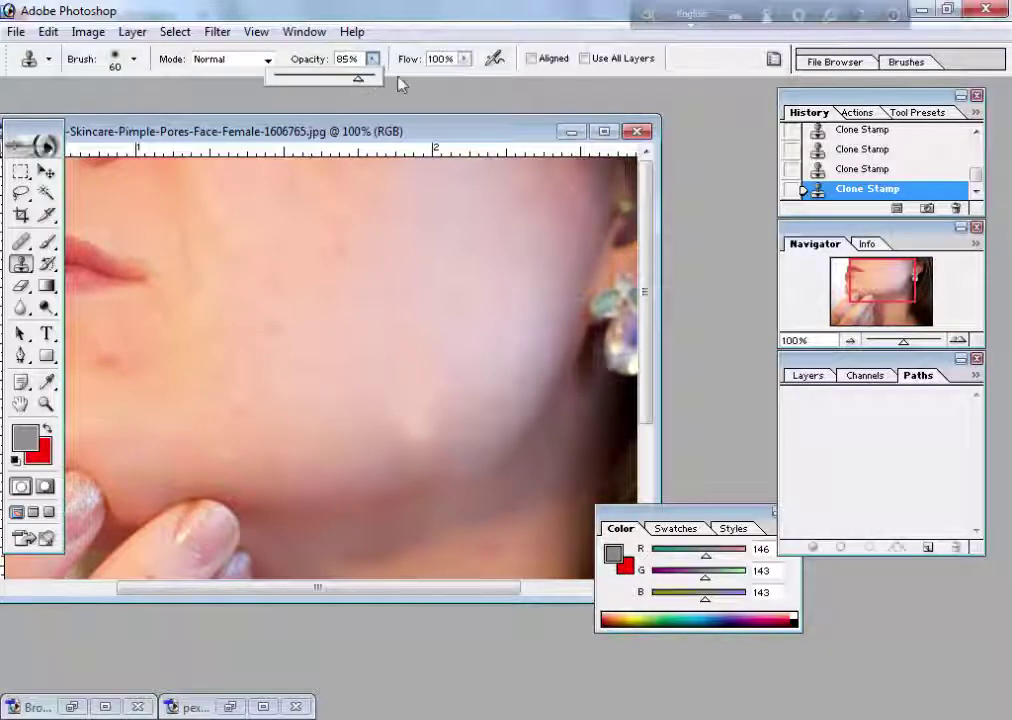
pyautogui.click(466, 60)
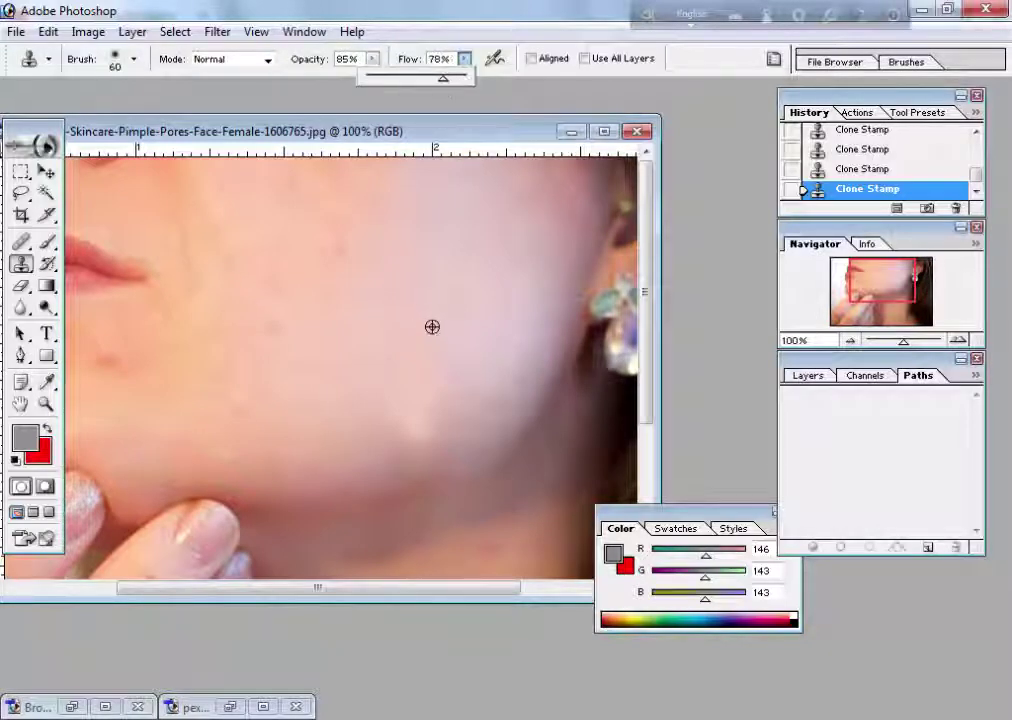
pyautogui.keyDown('alt'); pyautogui.click(452, 397); pyautogui.keyUp('alt')
pyautogui.moveTo(420, 416); pyautogui.dragTo(415, 428)
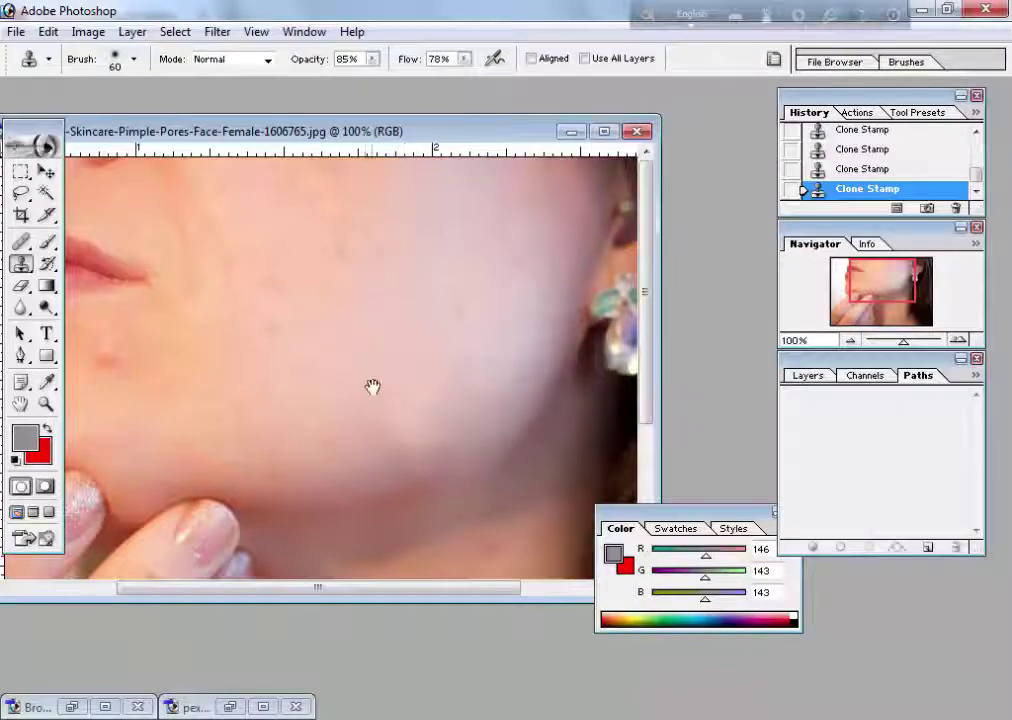
pyautogui.moveTo(373, 389); pyautogui.dragTo(421, 364)
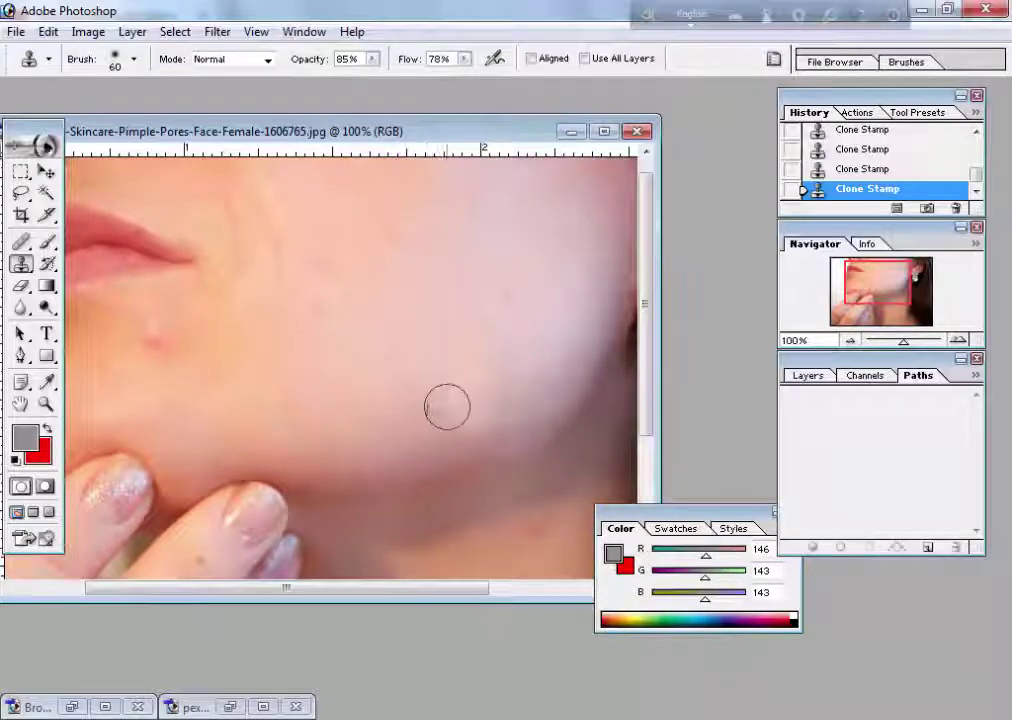
pyautogui.moveTo(318, 343); pyautogui.dragTo(418, 363)
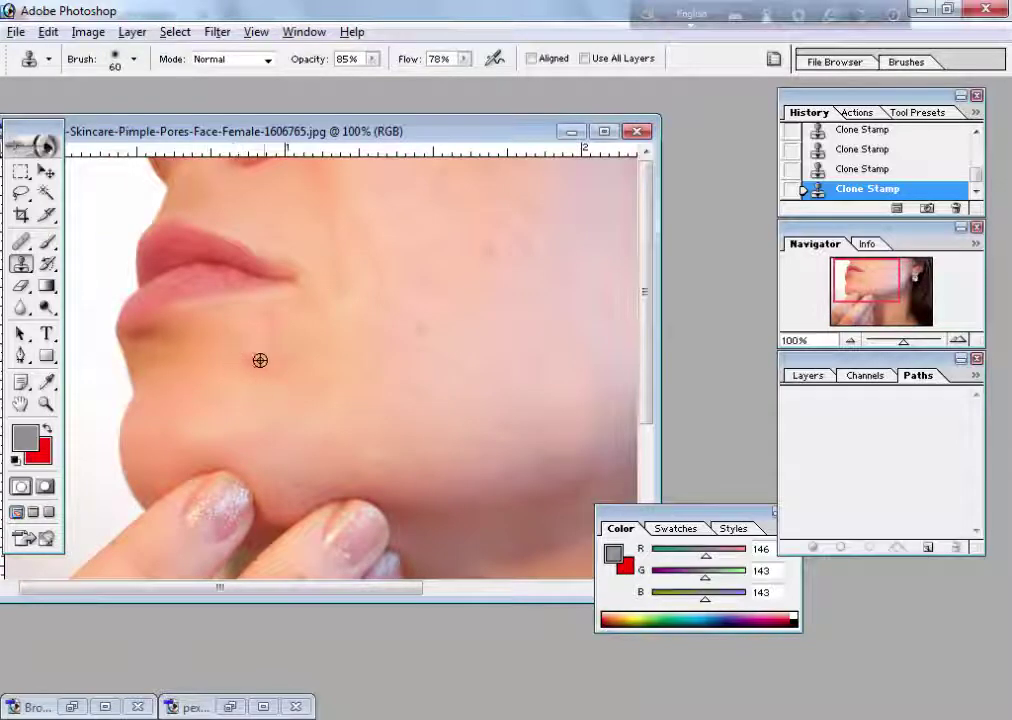
# Clone away the orange neck spot below the earring, undoing one bad stroke
pyautogui.keyDown('alt'); pyautogui.click(232, 342); pyautogui.keyUp('alt')
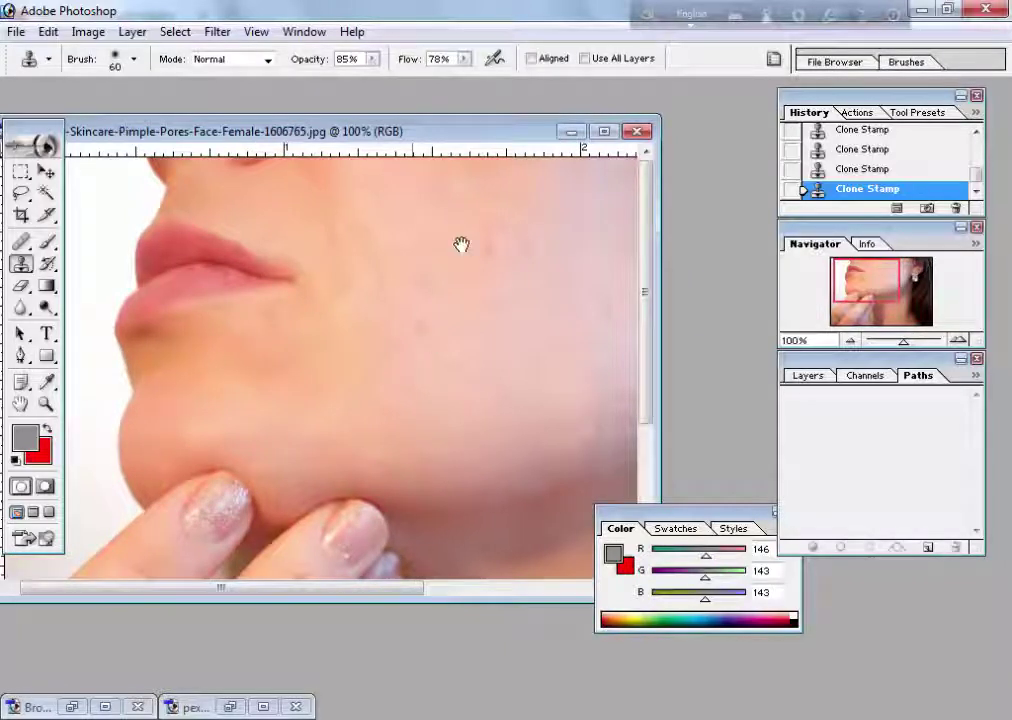
pyautogui.hotkey('ctrl', '-')
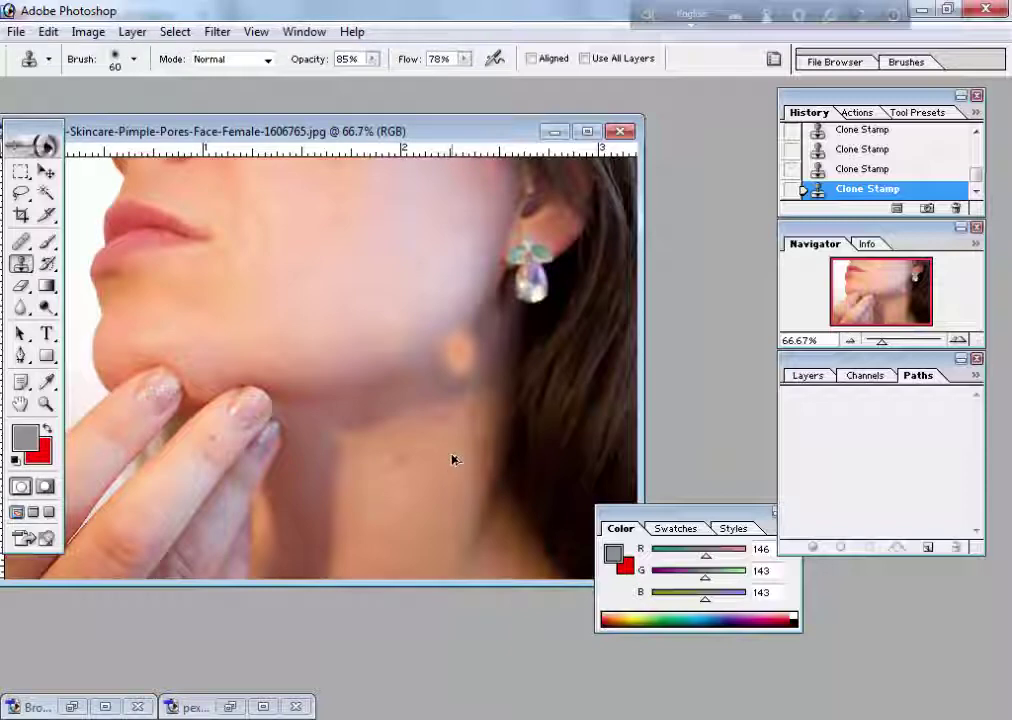
pyautogui.hotkey('ctrl', 'z')
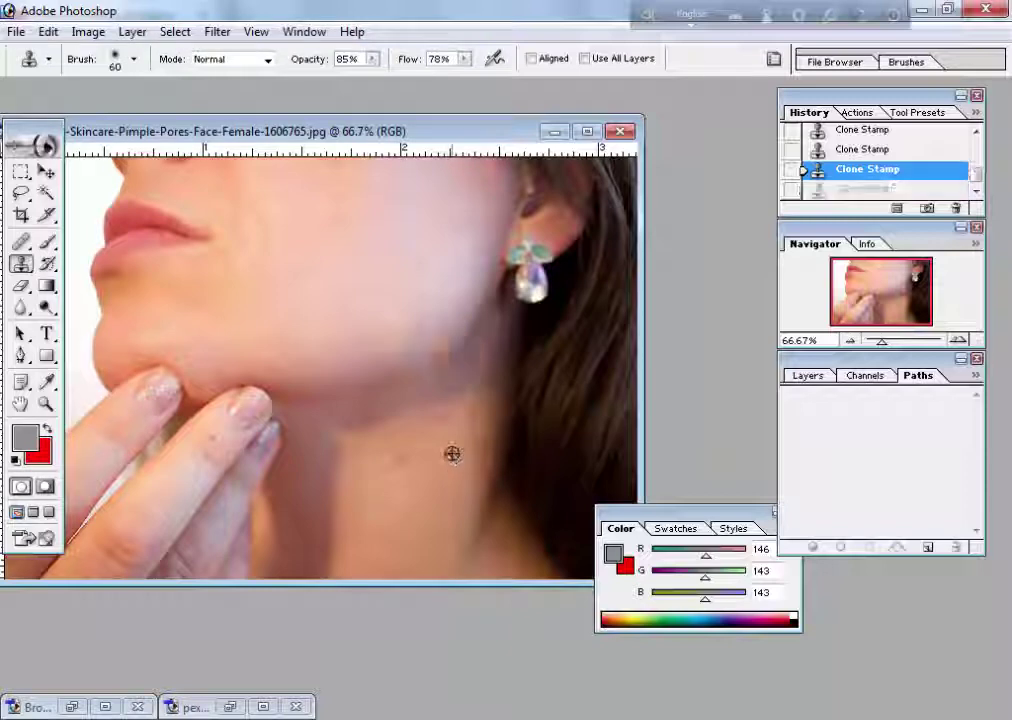
pyautogui.click(447, 430)
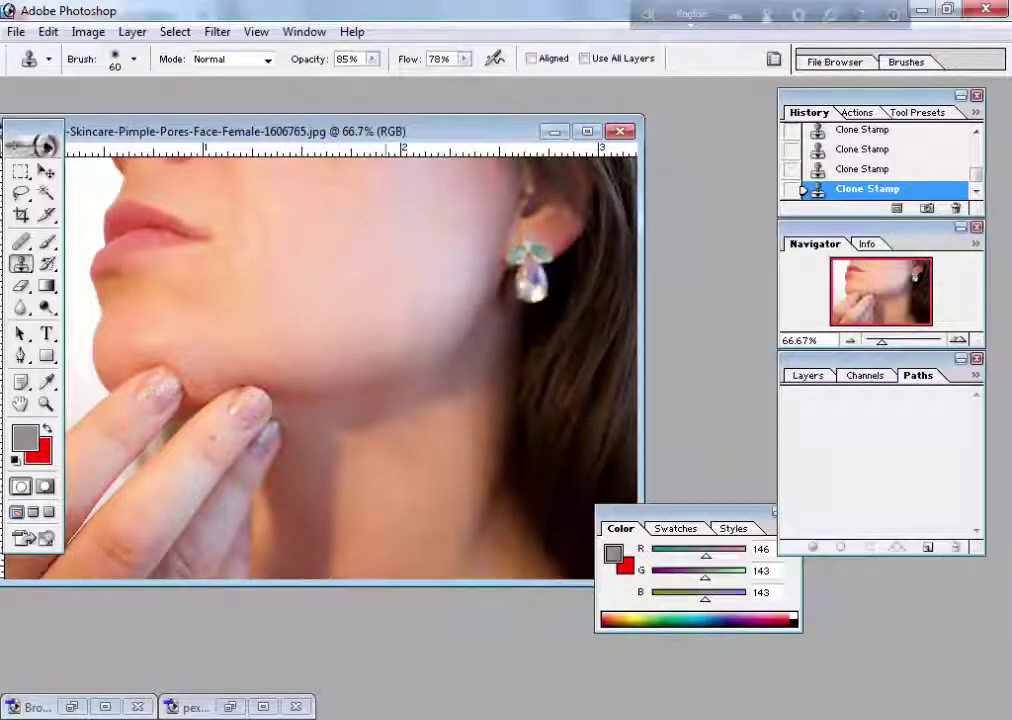
pyautogui.hotkey('ctrl', '-')
pyautogui.hotkey('ctrl', '-')
pyautogui.hotkey('ctrl', '-')
pyautogui.hotkey('ctrl', '+')
pyautogui.hotkey('ctrl', '+')
pyautogui.hotkey('ctrl', '+')
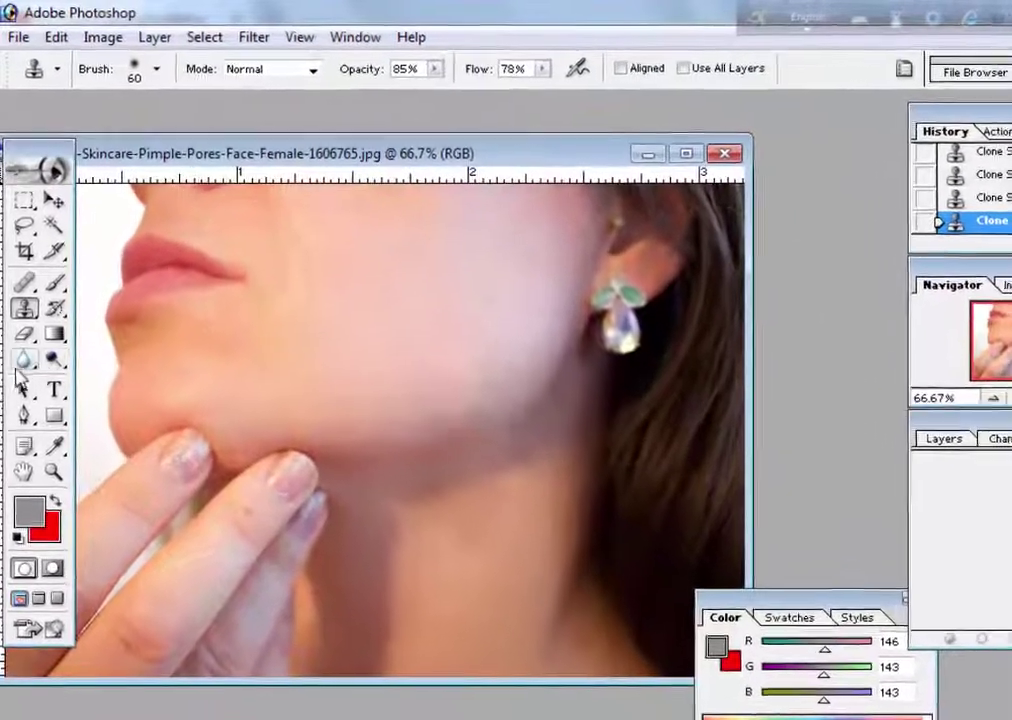
# Select the Blur Tool with 12% strength and a 200-pixel brush
pyautogui.click(25, 369)
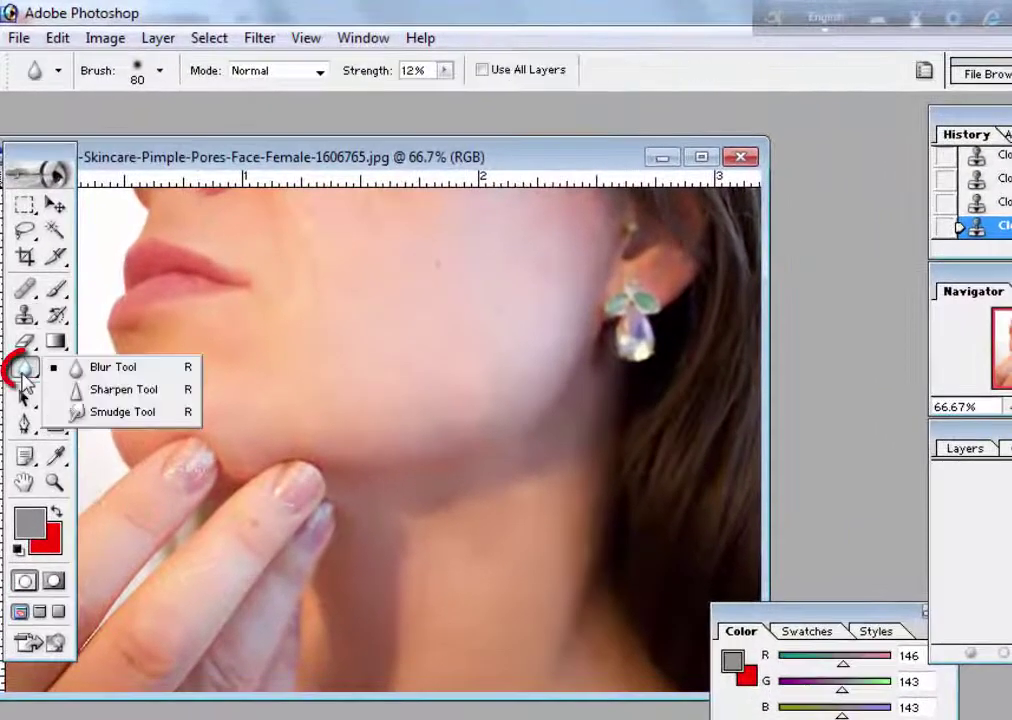
pyautogui.click(100, 372)
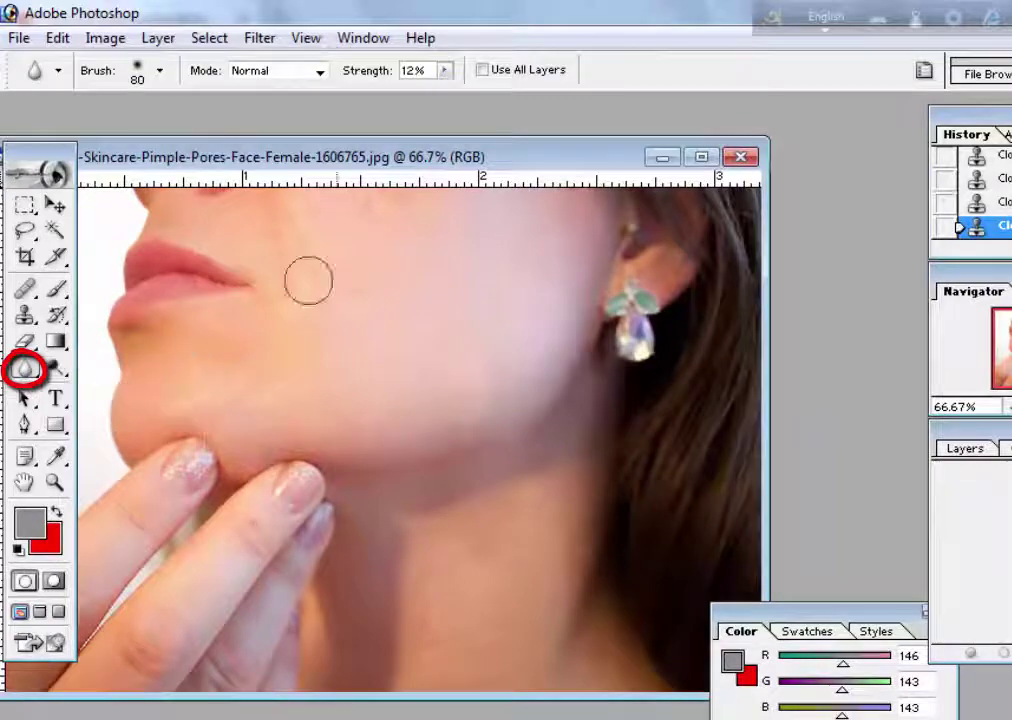
pyautogui.click(445, 70)
pyautogui.moveTo(446, 96); pyautogui.dragTo(444, 96)
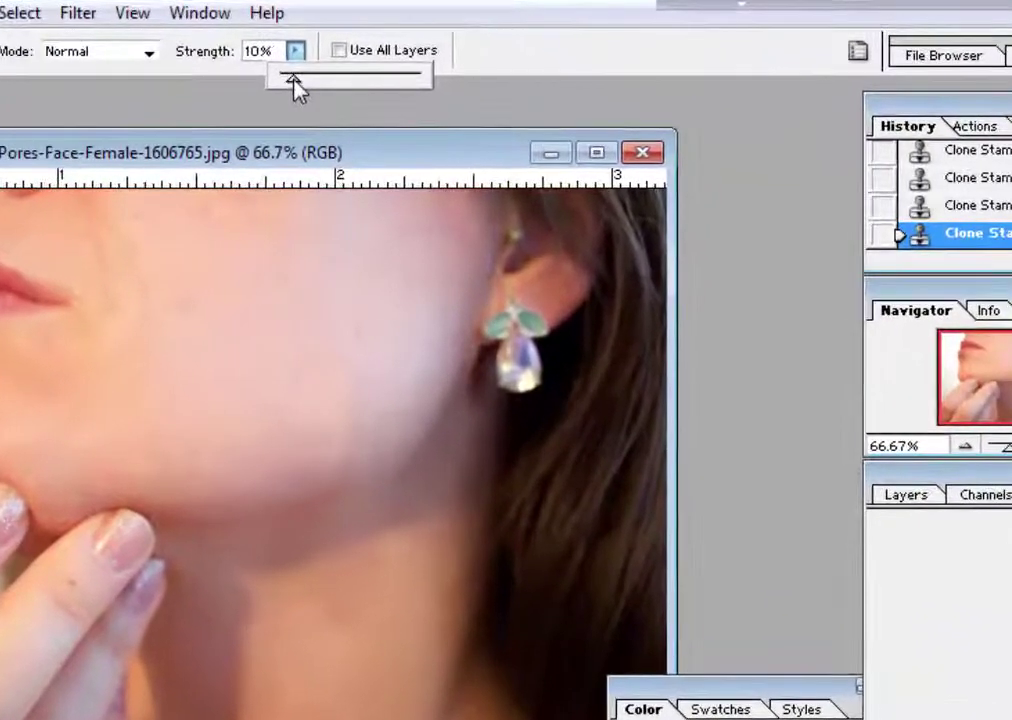
pyautogui.moveTo(295, 82); pyautogui.dragTo(298, 90)
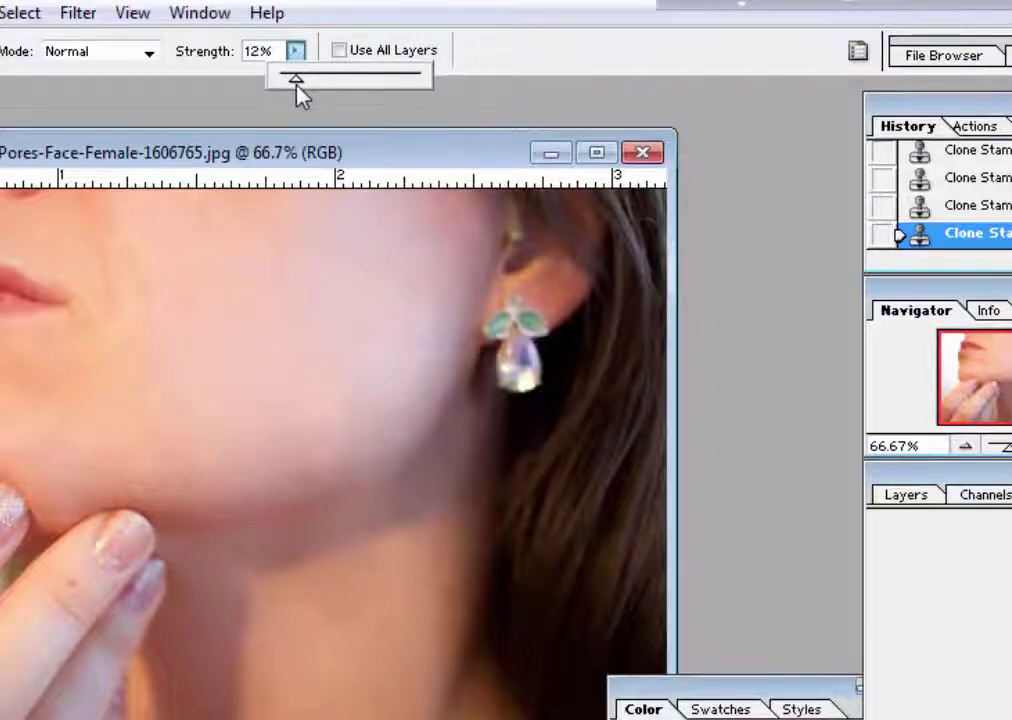
pyautogui.press('Return')
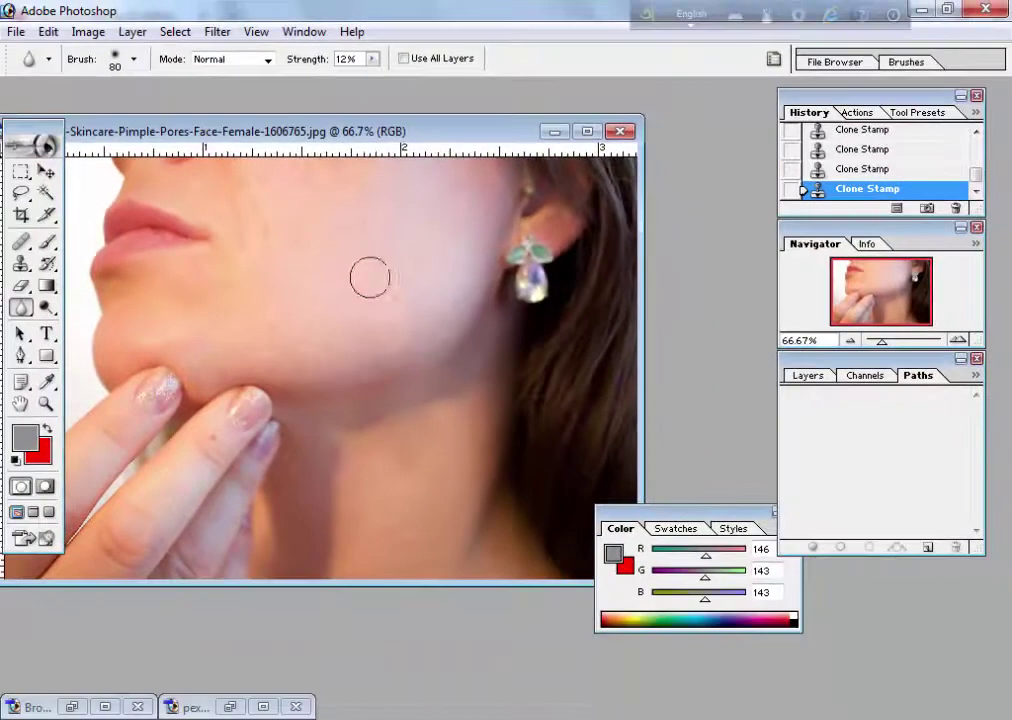
pyautogui.press(']')
pyautogui.press(']')
pyautogui.press(']')
pyautogui.press(']')
pyautogui.press(']')
pyautogui.press(']')
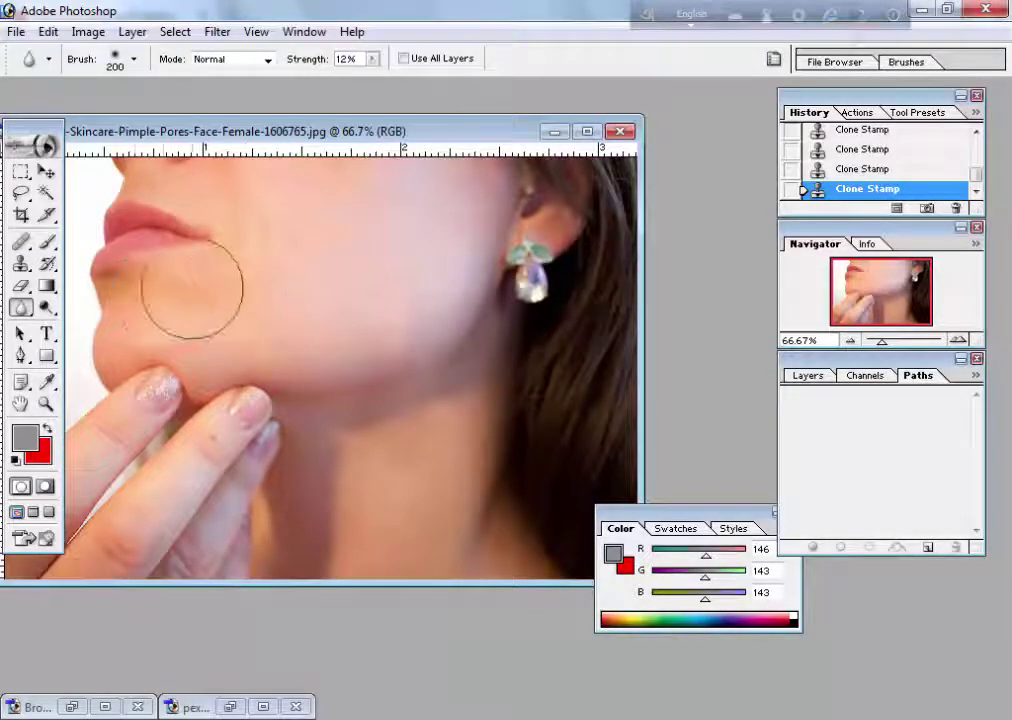
# Blur the cheek and jaw skin with several gentle strokes
pyautogui.moveTo(413, 293); pyautogui.dragTo(402, 293)
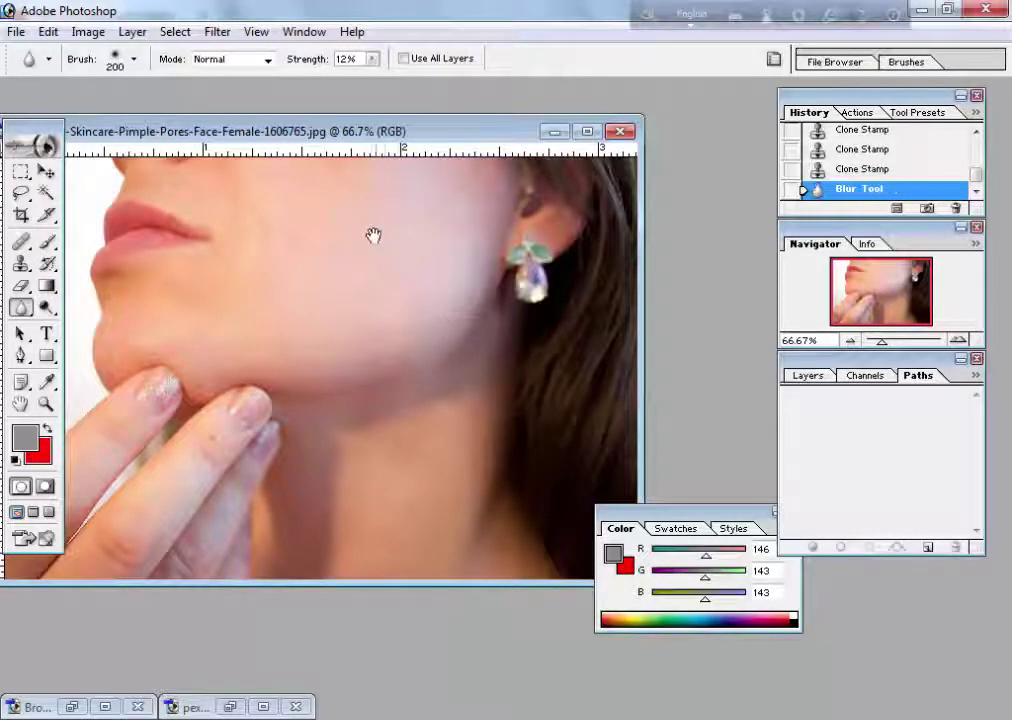
pyautogui.click(391, 300)
pyautogui.hotkey('ctrl', '-')
pyautogui.hotkey('ctrl', '-')
pyautogui.hotkey('ctrl', '+')
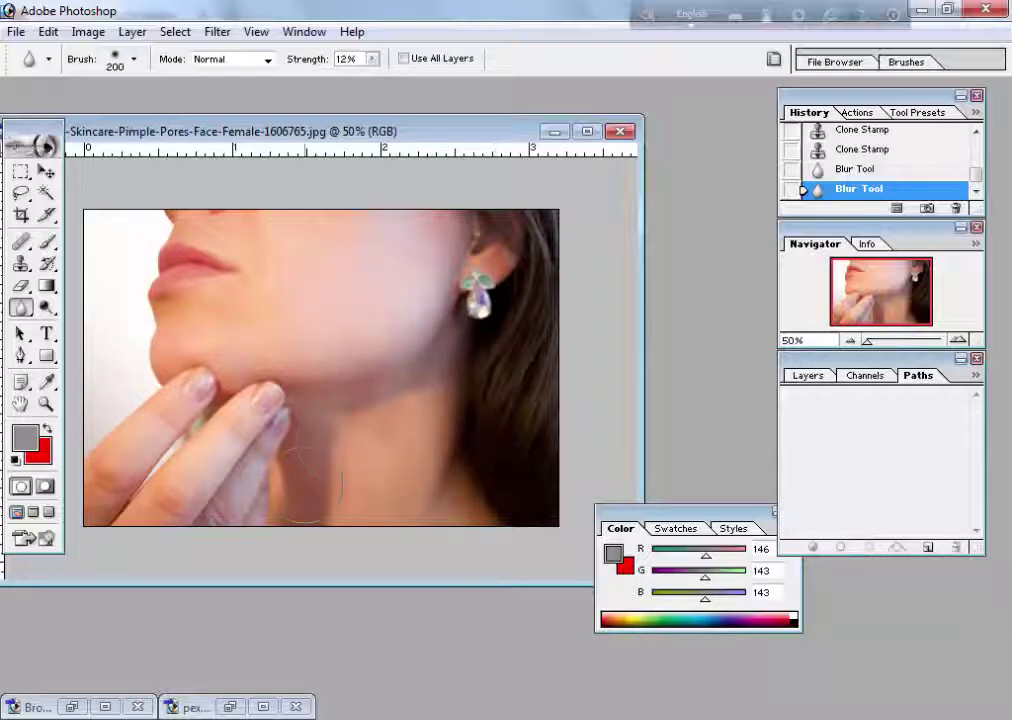
pyautogui.moveTo(463, 282); pyautogui.dragTo(325, 340)
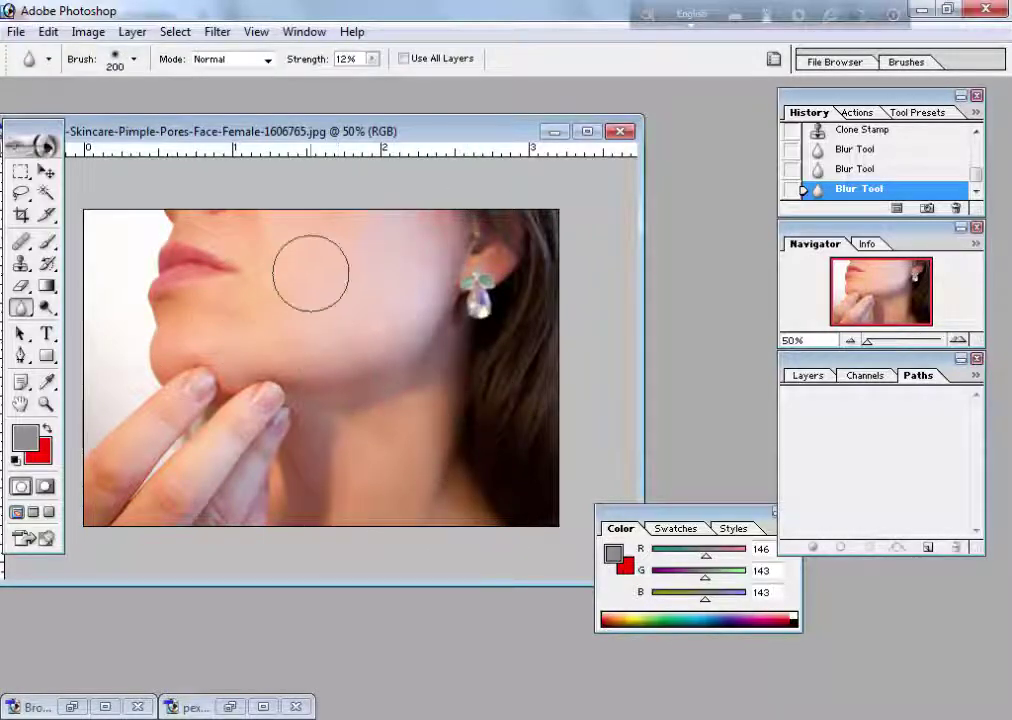
pyautogui.moveTo(312, 271); pyautogui.dragTo(242, 208)
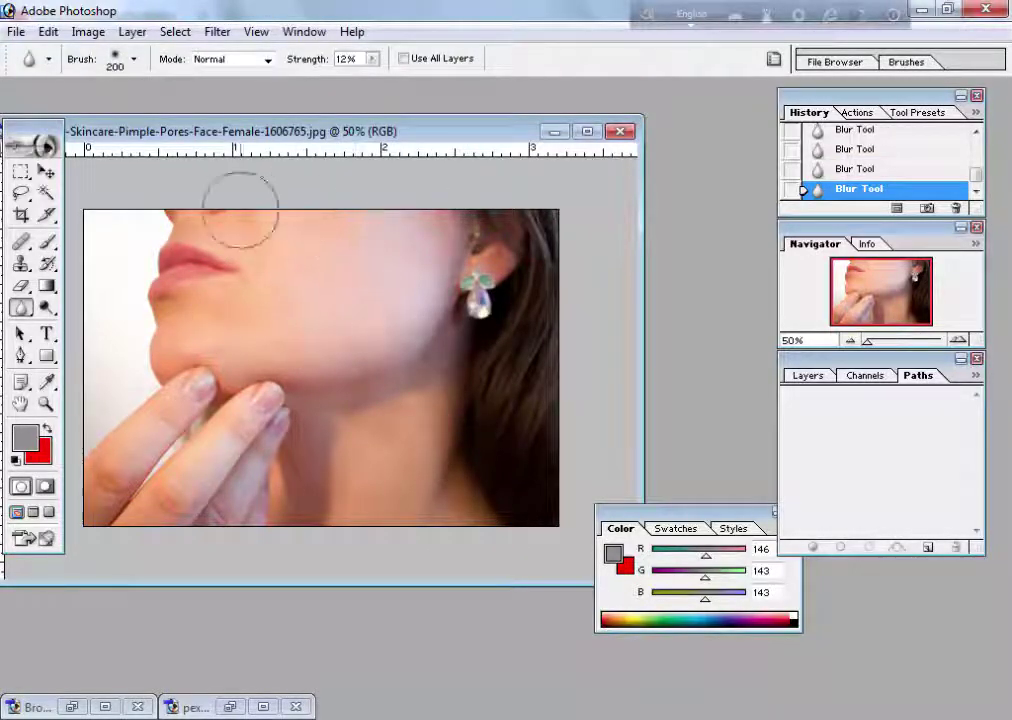
# Minimize the skincare photo and restore the Brown-Spots-On-Face photo
pyautogui.click(554, 132)
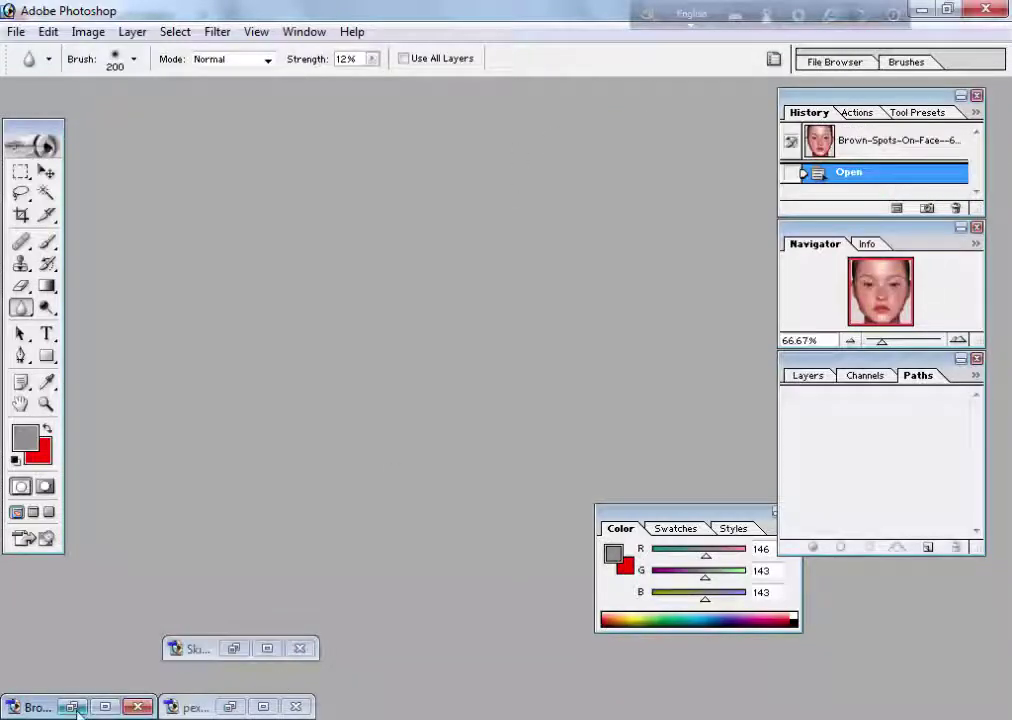
pyautogui.click(229, 707)
pyautogui.click(71, 707)
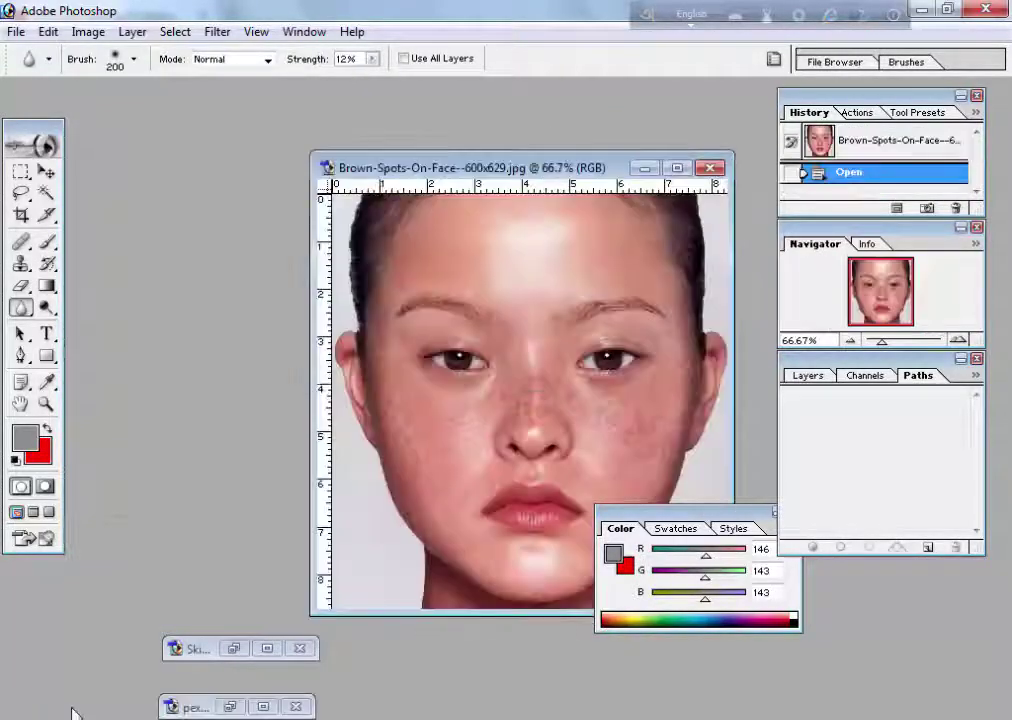
# Zoom and pan to the freckled cheek and apply one blur stroke
pyautogui.hotkey('ctrl', '+')
pyautogui.hotkey('ctrl', '+')
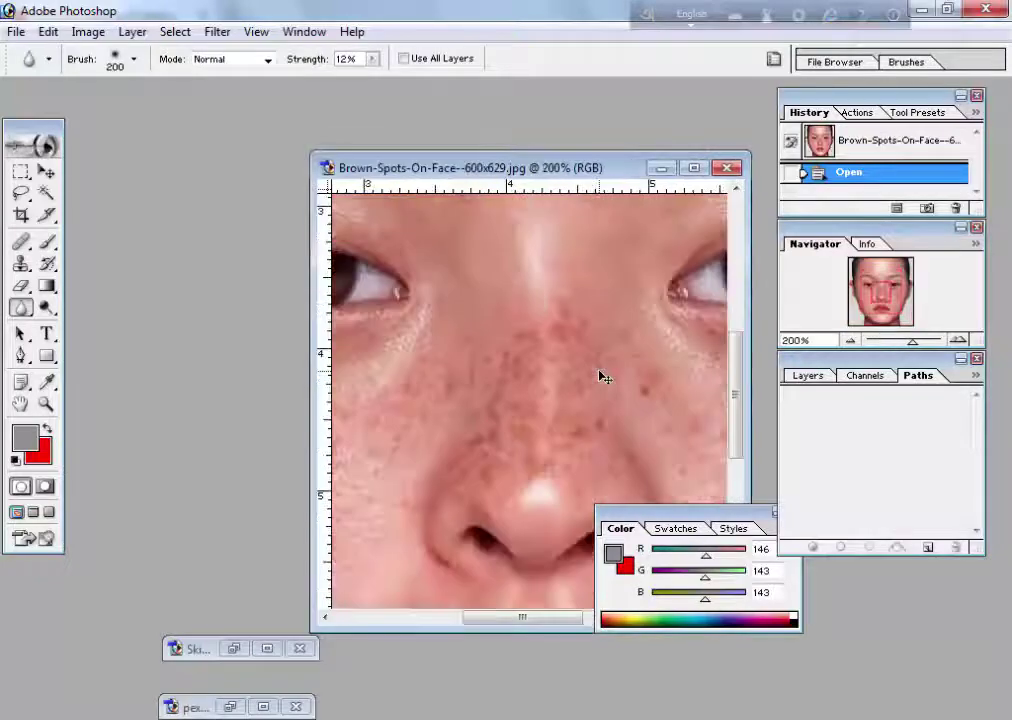
pyautogui.hotkey('ctrl', '-')
pyautogui.hotkey('ctrl', '-')
pyautogui.hotkey('ctrl', '+')
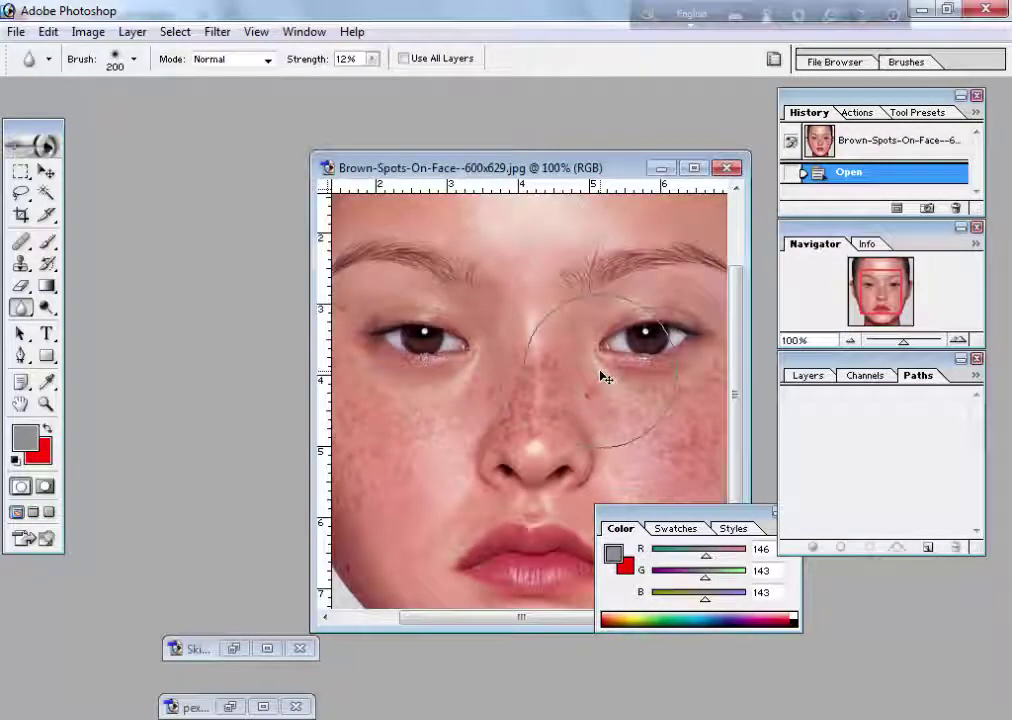
pyautogui.moveTo(456, 437); pyautogui.dragTo(553, 402)
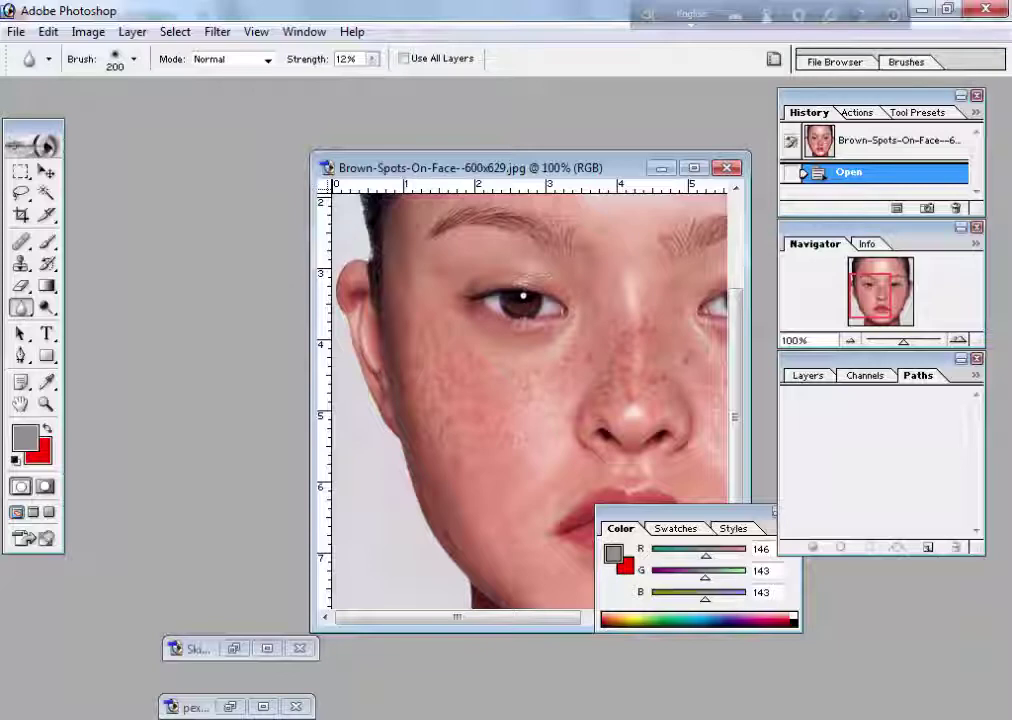
pyautogui.moveTo(515, 336); pyautogui.dragTo(470, 400)
pyautogui.click(21, 264)
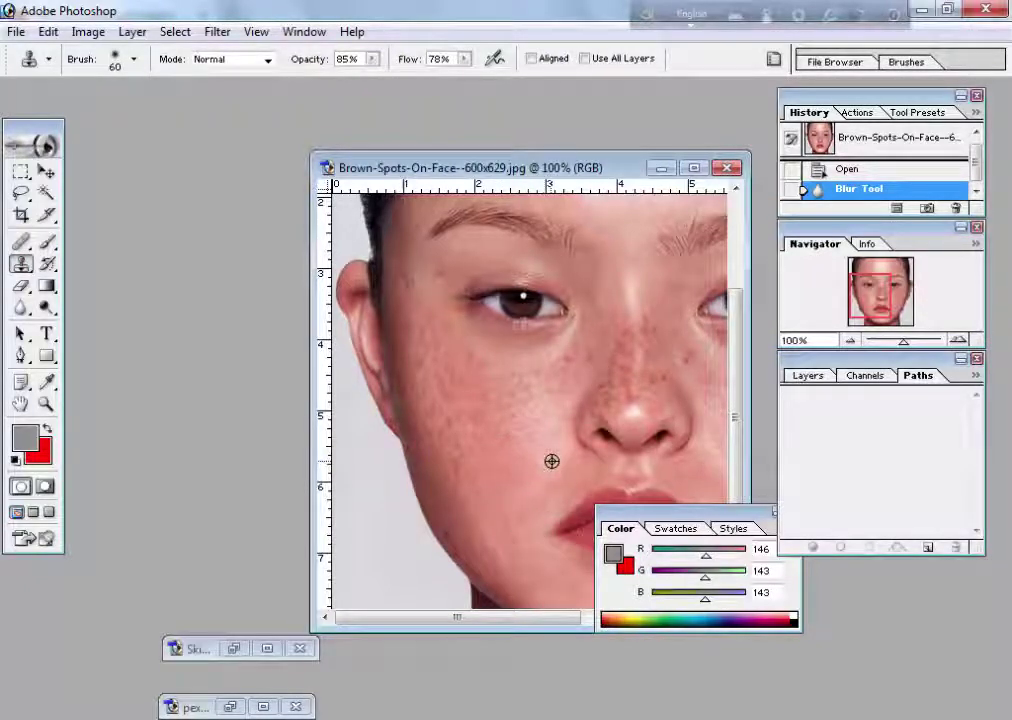
# Enlarge the clone brush and clone away the brown spots on the first cheek
pyautogui.press(']')
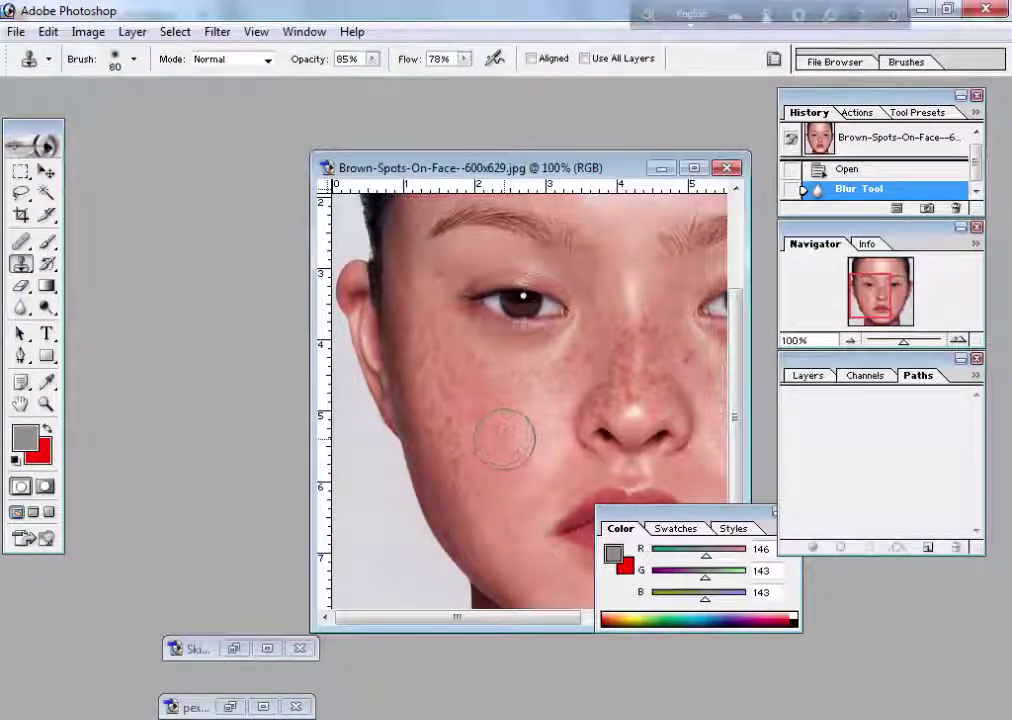
pyautogui.press(']')
pyautogui.press(']')
pyautogui.click(491, 416)
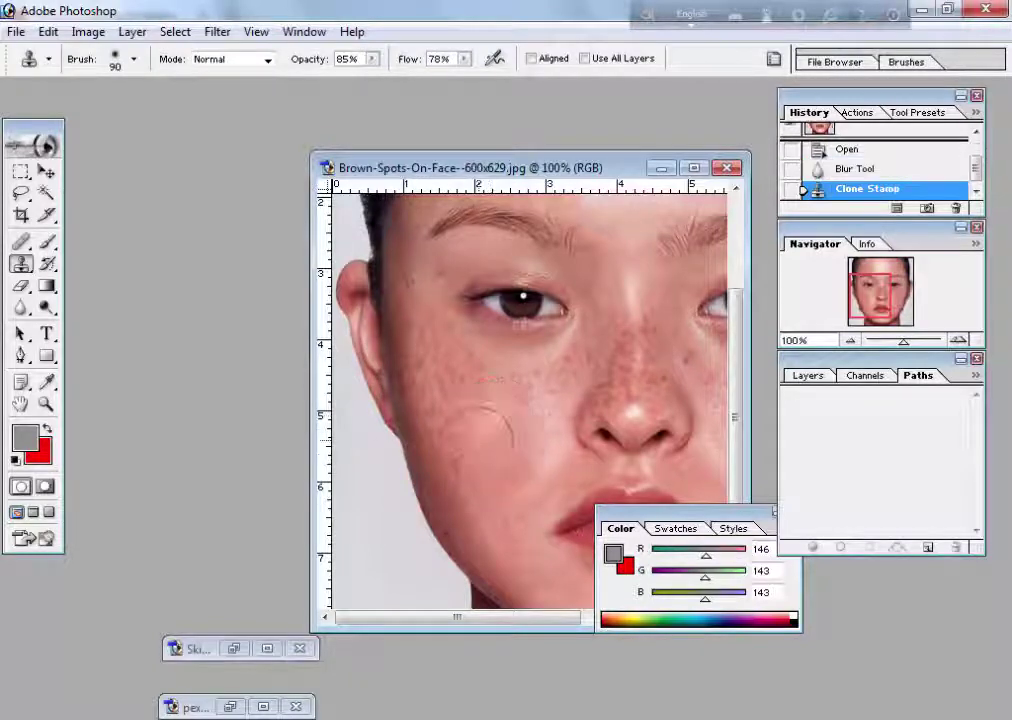
pyautogui.click(515, 416)
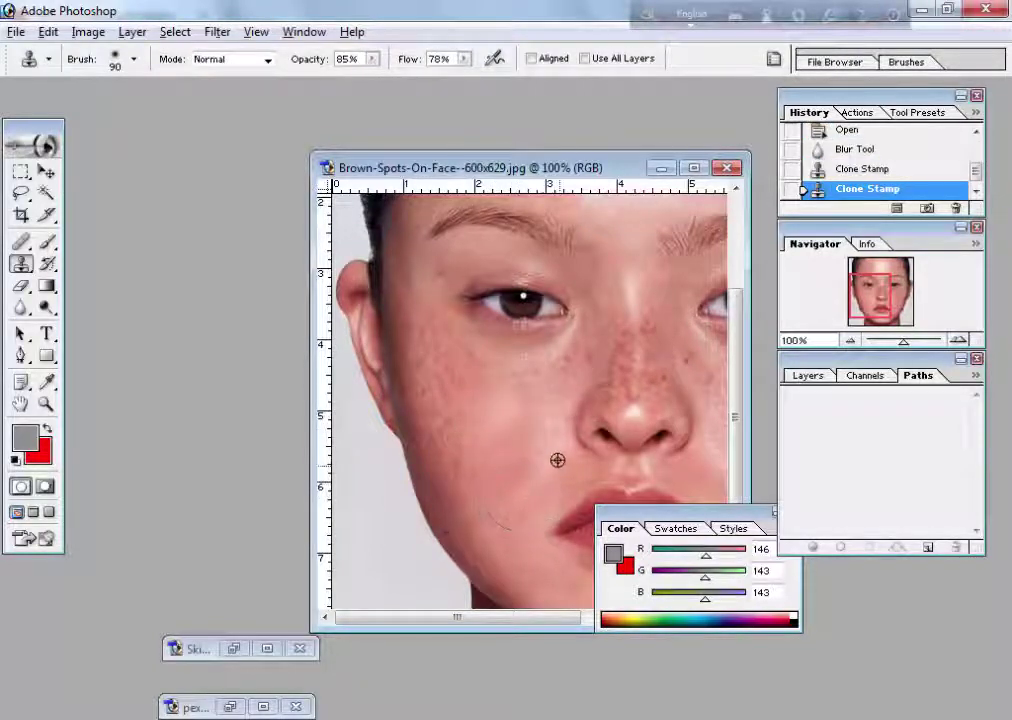
pyautogui.click(510, 452)
pyautogui.click(508, 530)
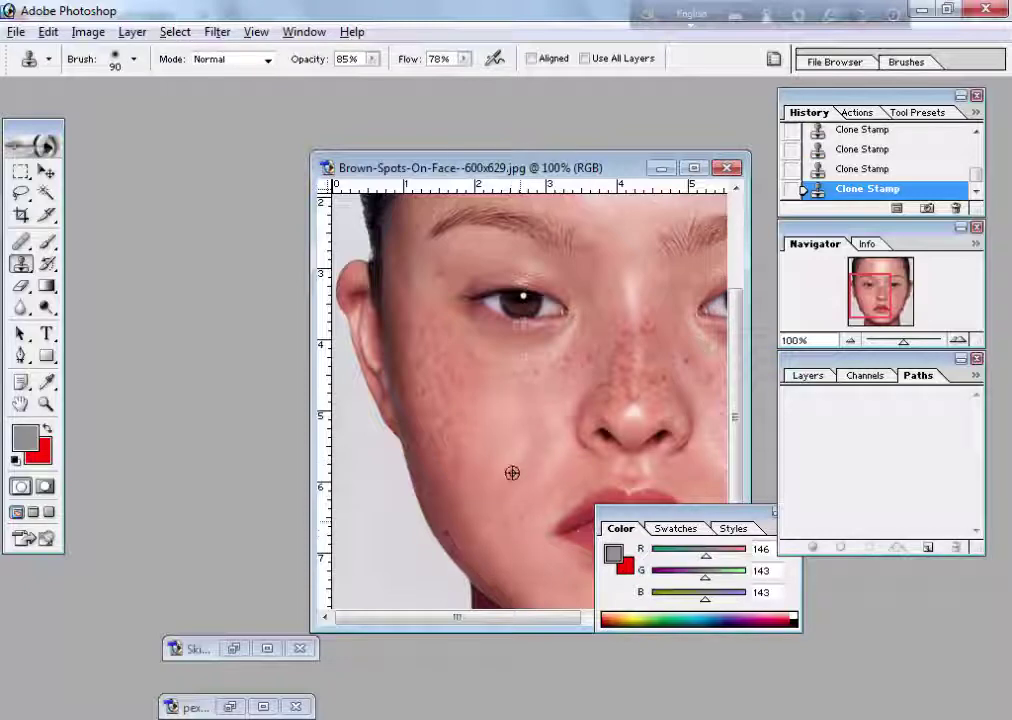
pyautogui.keyDown('alt'); pyautogui.click(548, 457); pyautogui.keyUp('alt')
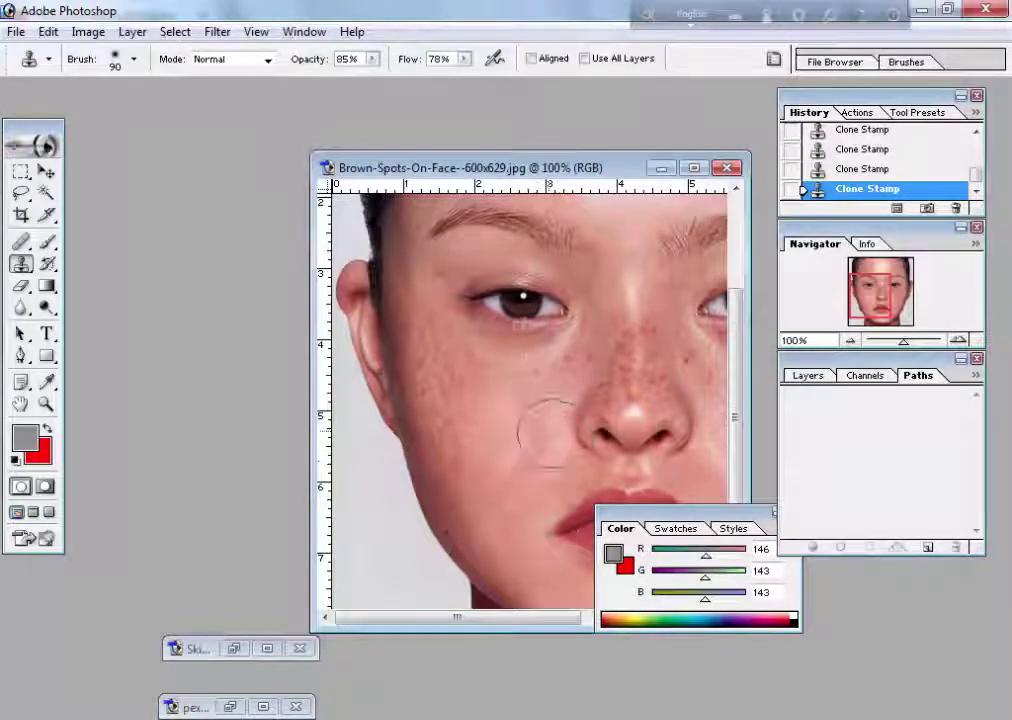
pyautogui.moveTo(547, 424); pyautogui.dragTo(524, 437)
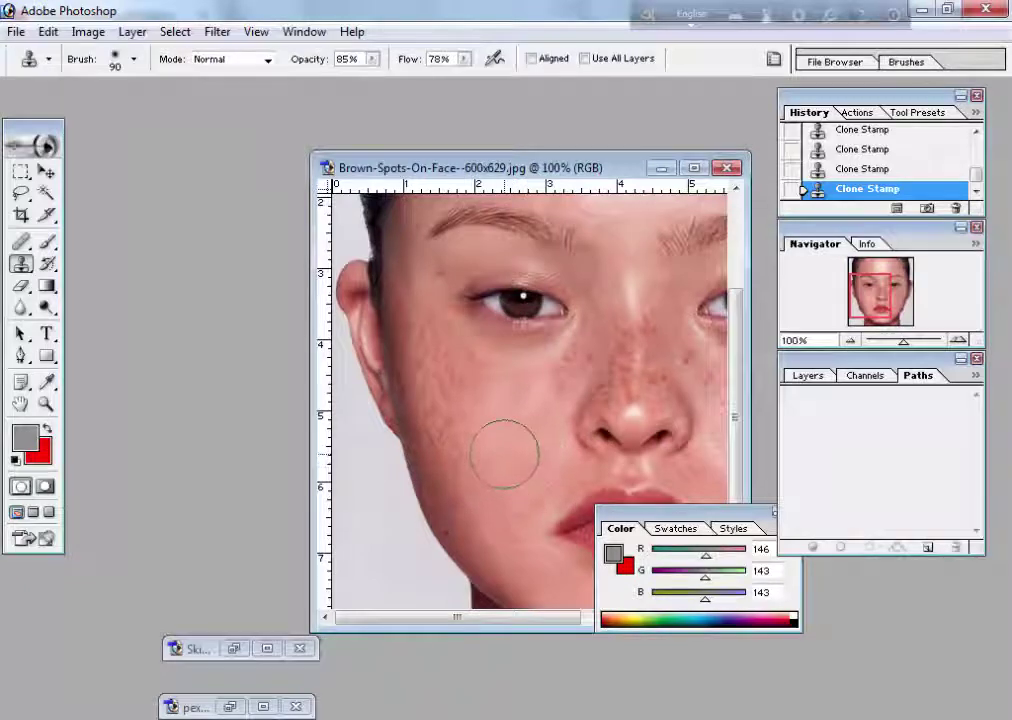
pyautogui.moveTo(506, 452)
pyautogui.mouseDown()
pyautogui.moveTo(515, 396)
pyautogui.moveTo(463, 407)
pyautogui.mouseUp()
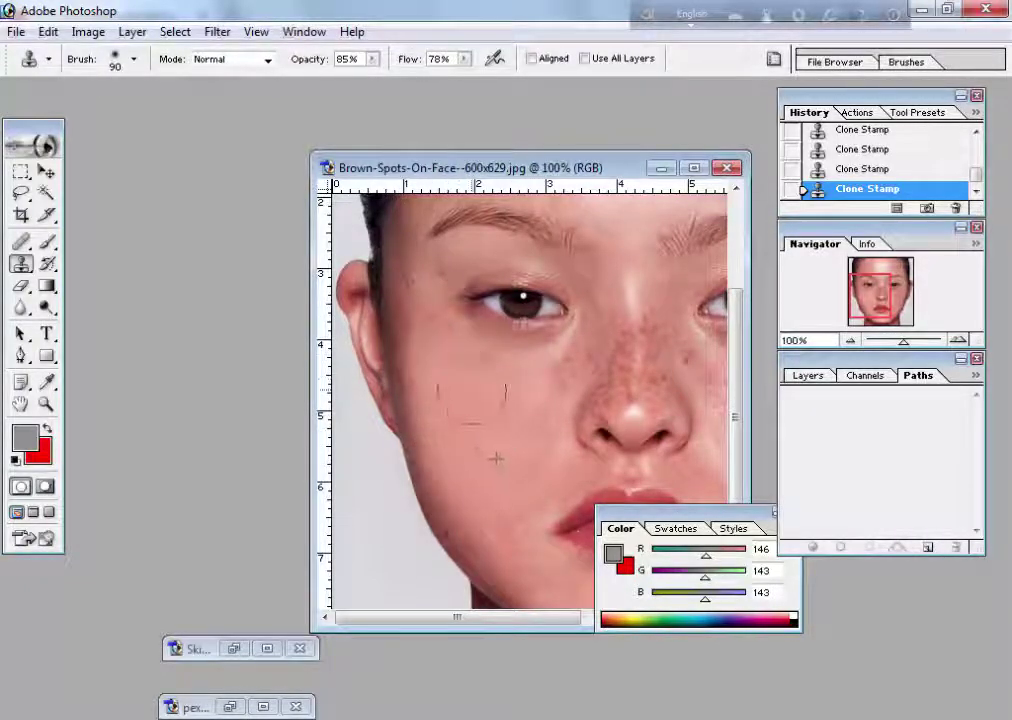
# Clone out spots on the cheek beside the nose with a smaller brush, undoing the last stroke
pyautogui.moveTo(728, 445); pyautogui.dragTo(531, 440)
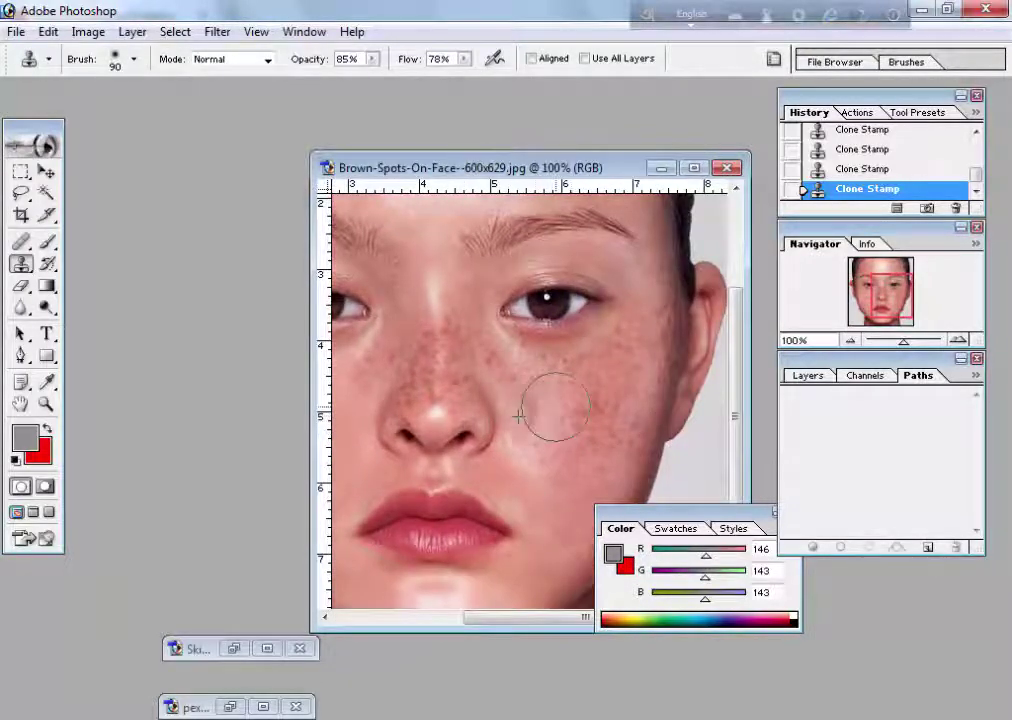
pyautogui.moveTo(542, 407); pyautogui.dragTo(544, 429)
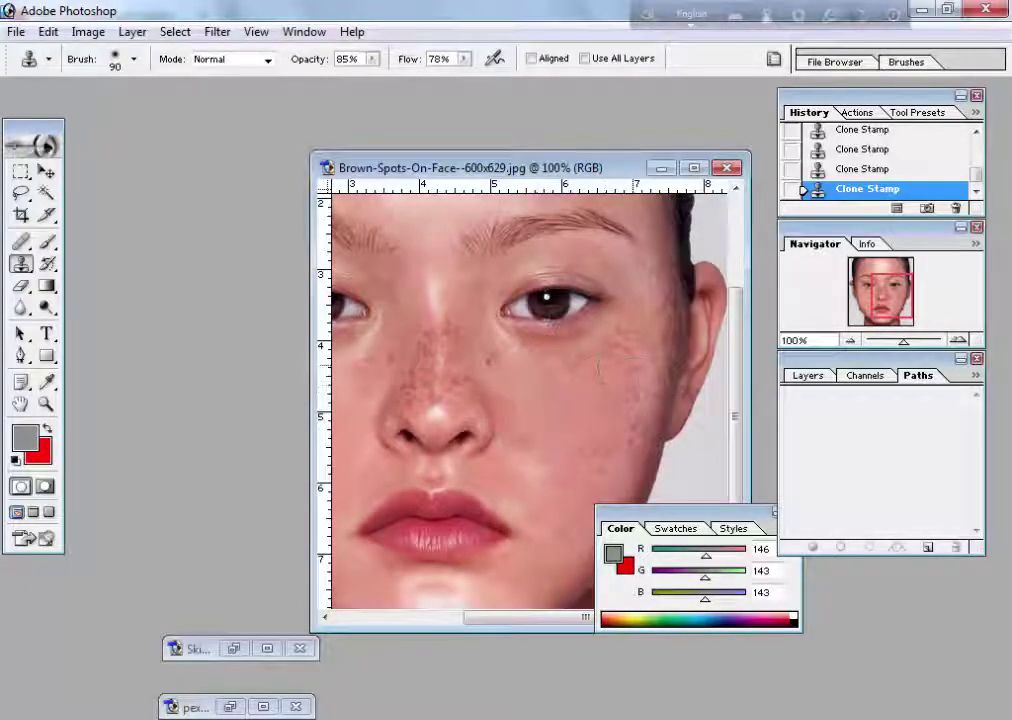
pyautogui.moveTo(622, 398); pyautogui.dragTo(597, 452)
pyautogui.moveTo(607, 408); pyautogui.dragTo(580, 368)
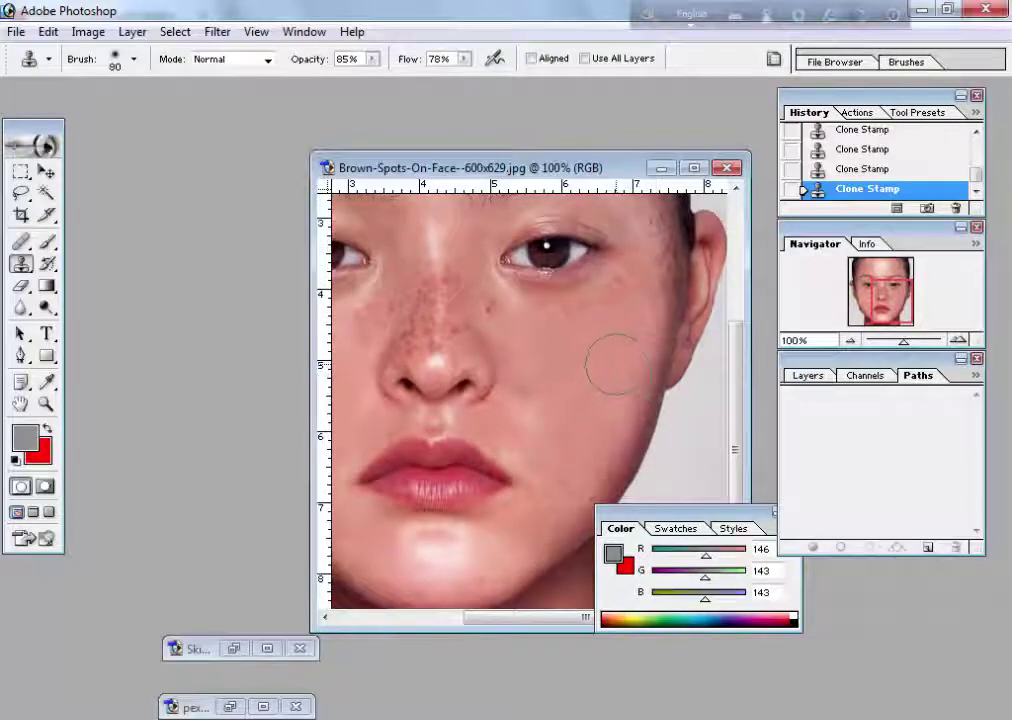
pyautogui.press('[')
pyautogui.press('[')
pyautogui.press('[')
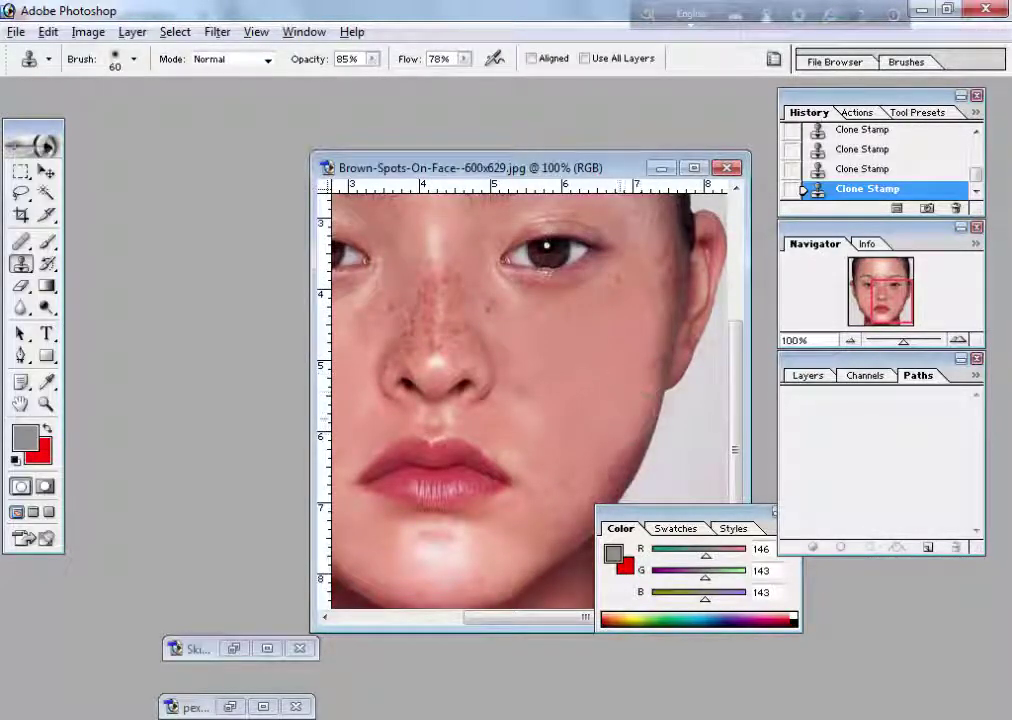
pyautogui.scroll(2, 585, 467)
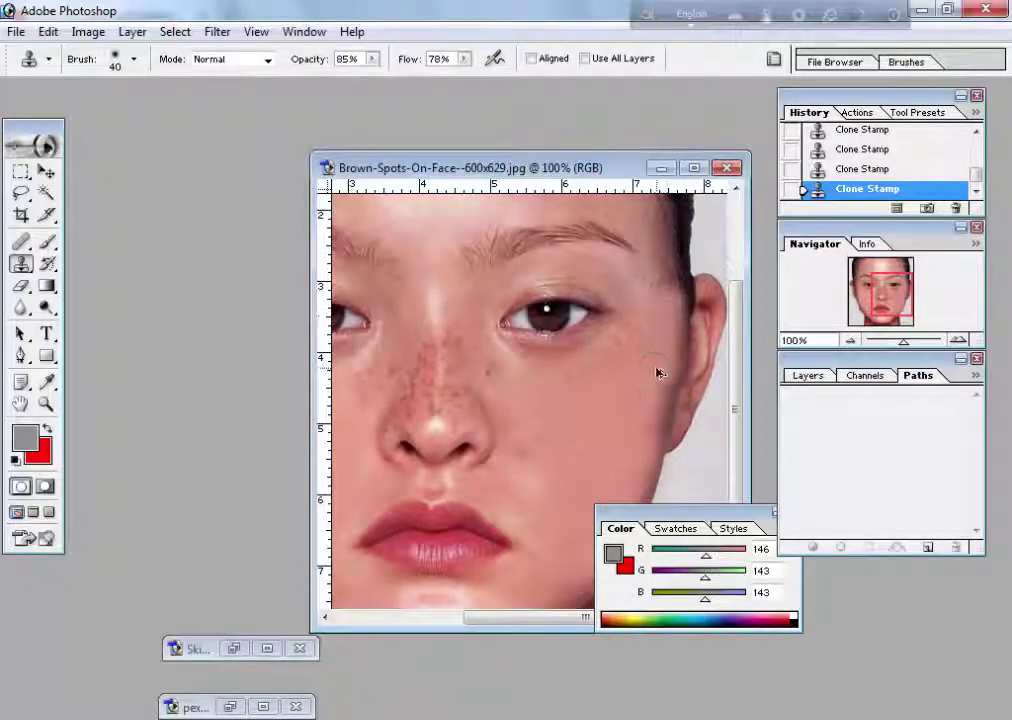
pyautogui.hotkey('ctrl', 'z')
pyautogui.hotkey('ctrl', 'z')
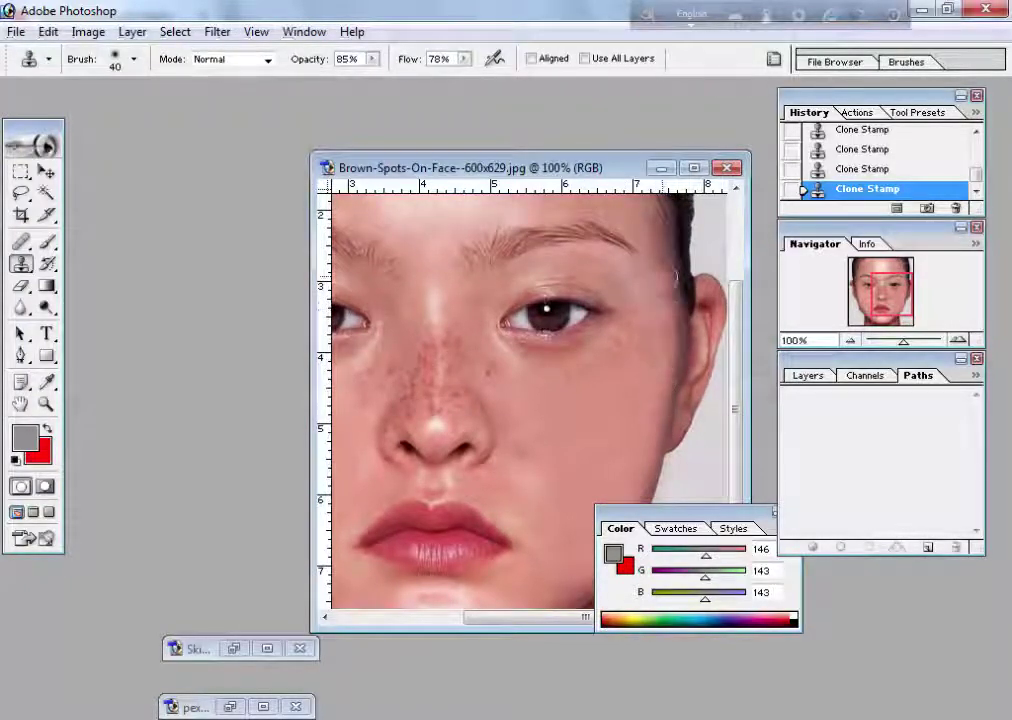
# Center the nose and eyes, then clone clean skin over a cheek patch, comparing with undo/redo
pyautogui.moveTo(607, 380); pyautogui.dragTo(639, 368)
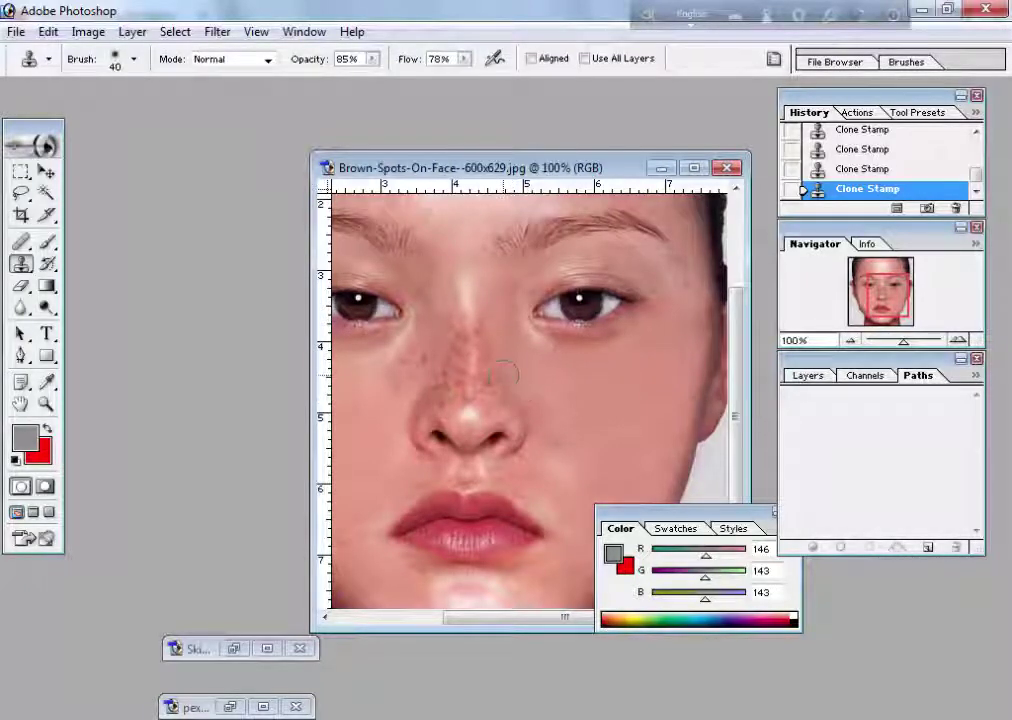
pyautogui.moveTo(463, 397); pyautogui.dragTo(574, 385)
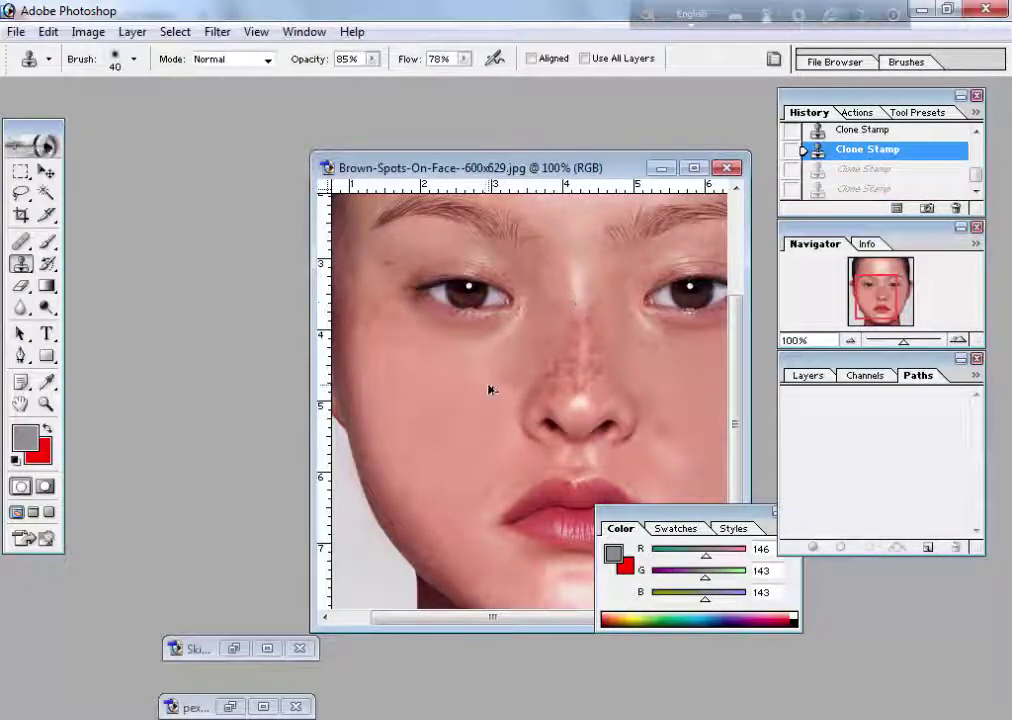
pyautogui.moveTo(400, 305); pyautogui.dragTo(398, 285)
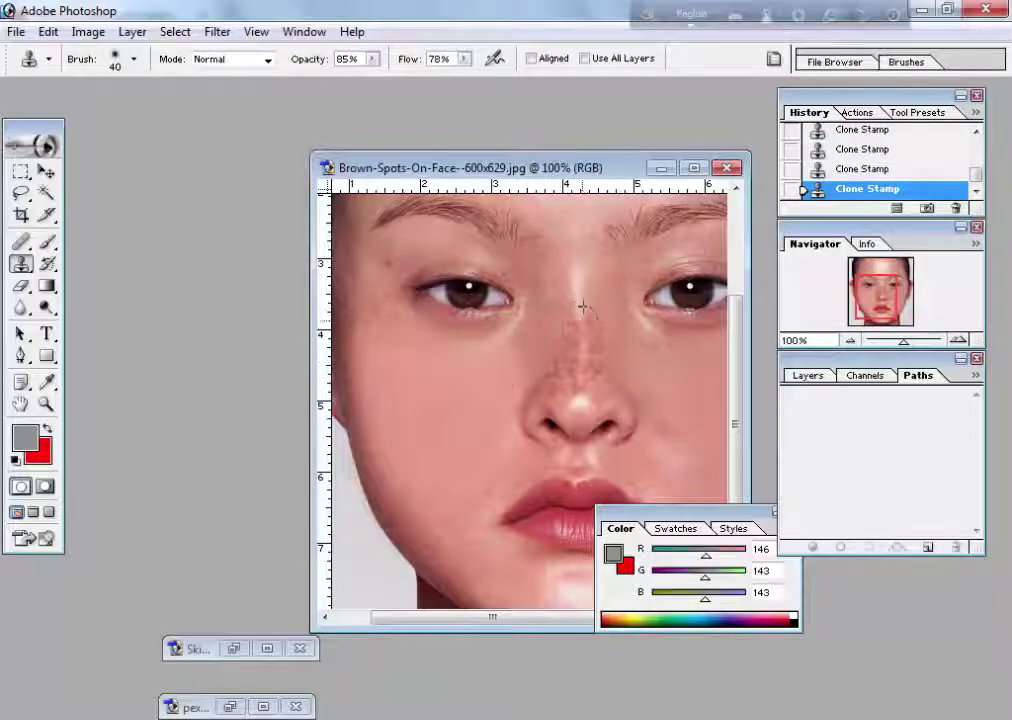
pyautogui.hotkey('ctrl', 'alt', 'z')
pyautogui.hotkey('ctrl', 'alt', 'z')
pyautogui.hotkey('ctrl', 'shift', 'z')
pyautogui.hotkey('ctrl', 'shift', 'z')
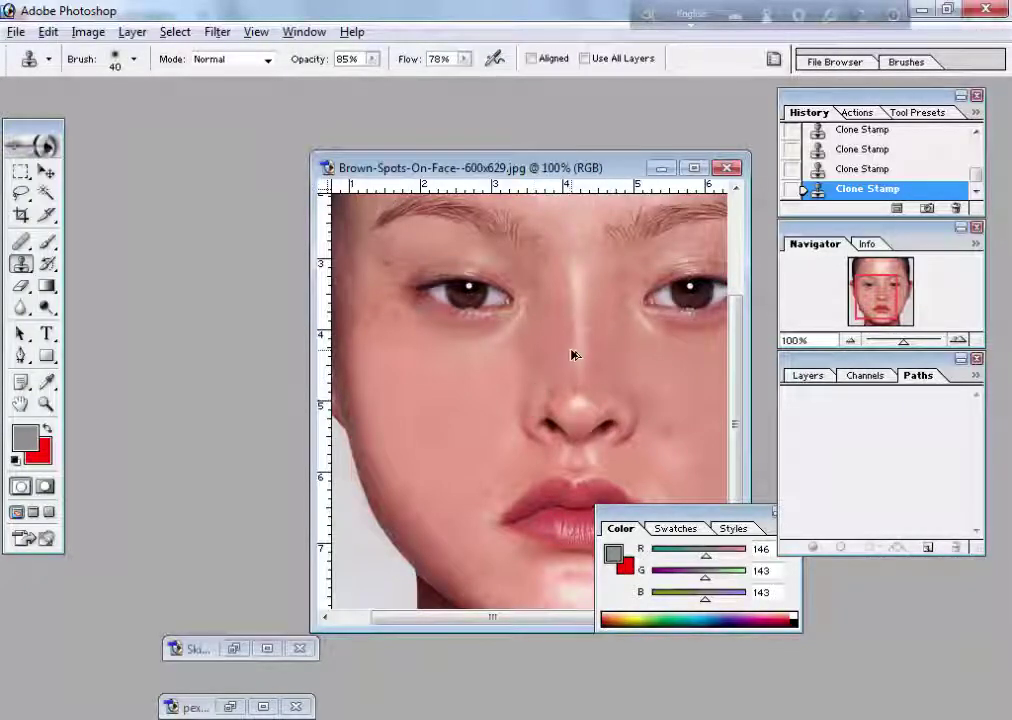
# Clone away a small spot near the nose with a smaller brush, then refit the face in view
pyautogui.hotkey('ctrl', 'alt', 'z')
pyautogui.hotkey('ctrl', 'alt', 'z')
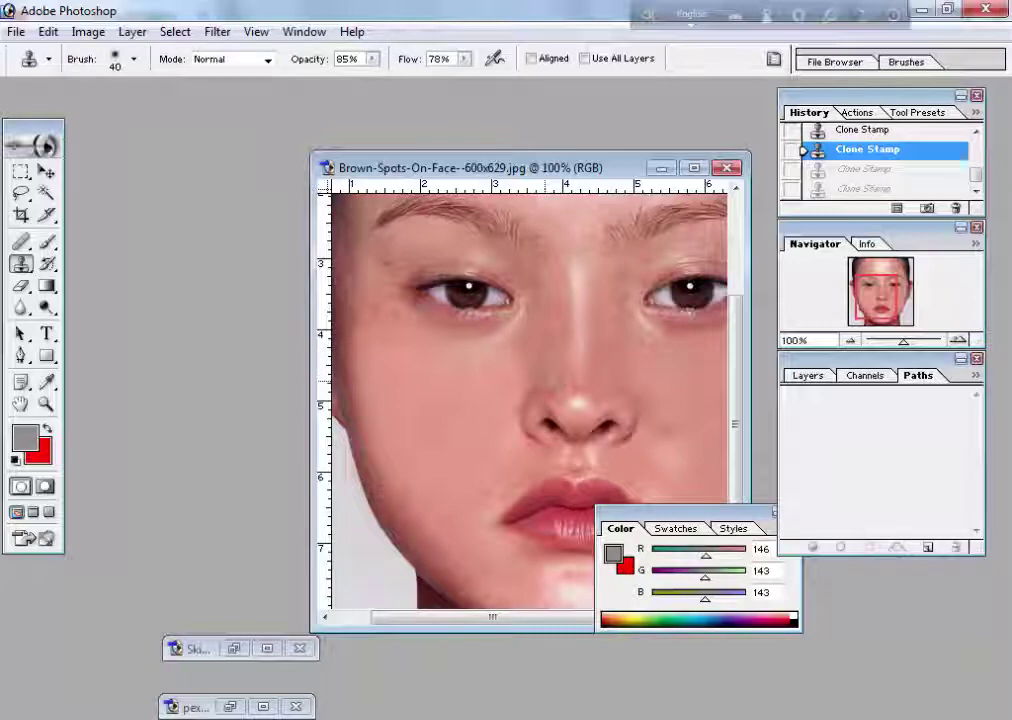
pyautogui.press('[')
pyautogui.click(565, 349)
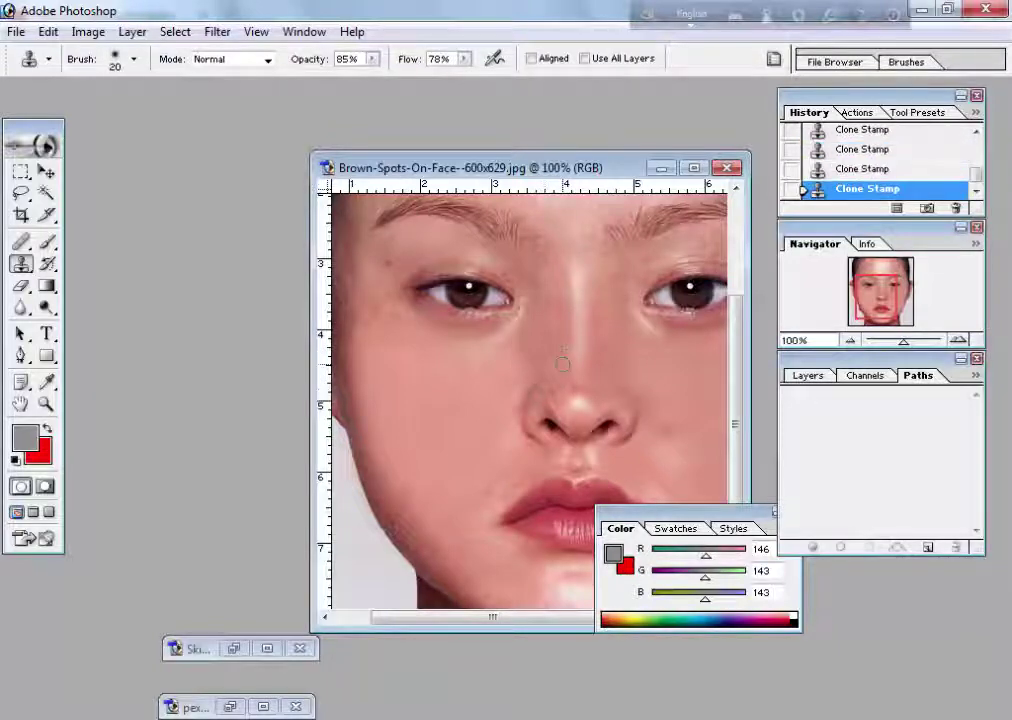
pyautogui.hotkey('ctrl', 'z')
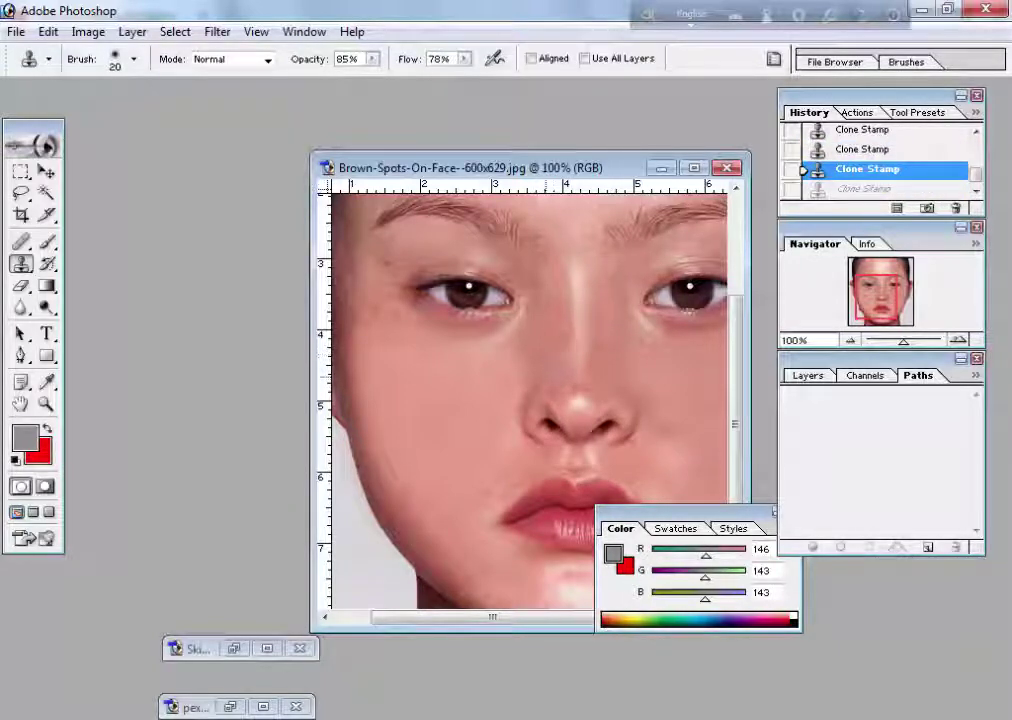
pyautogui.hotkey('ctrl', 'z')
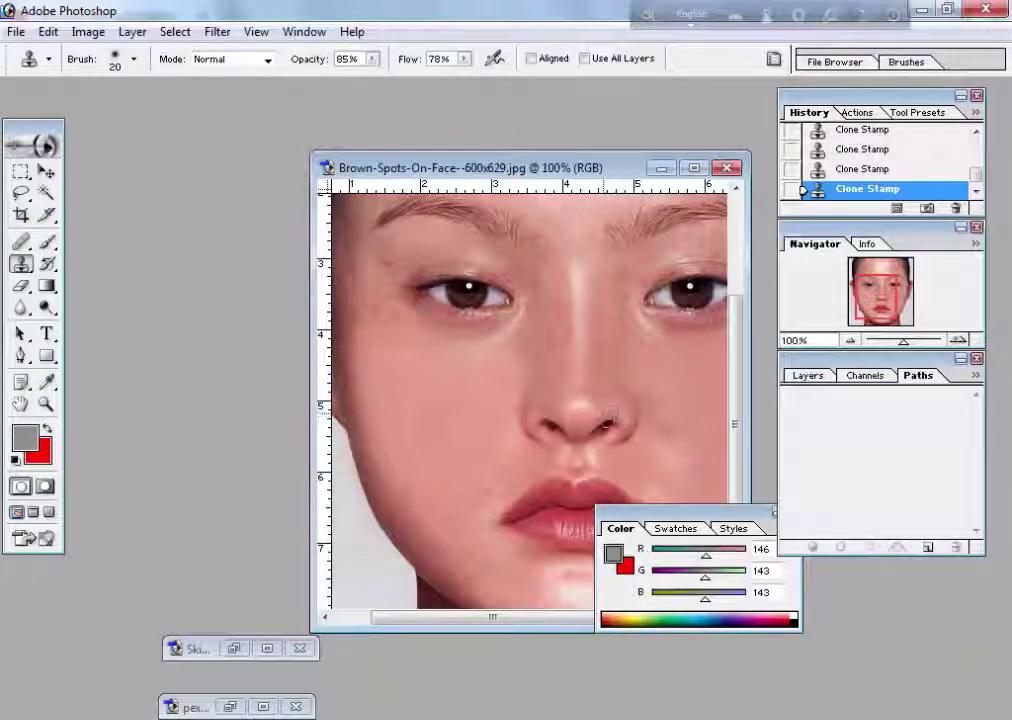
pyautogui.hotkey('ctrl', '-')
pyautogui.hotkey('ctrl', '-')
pyautogui.hotkey('ctrl', '+')
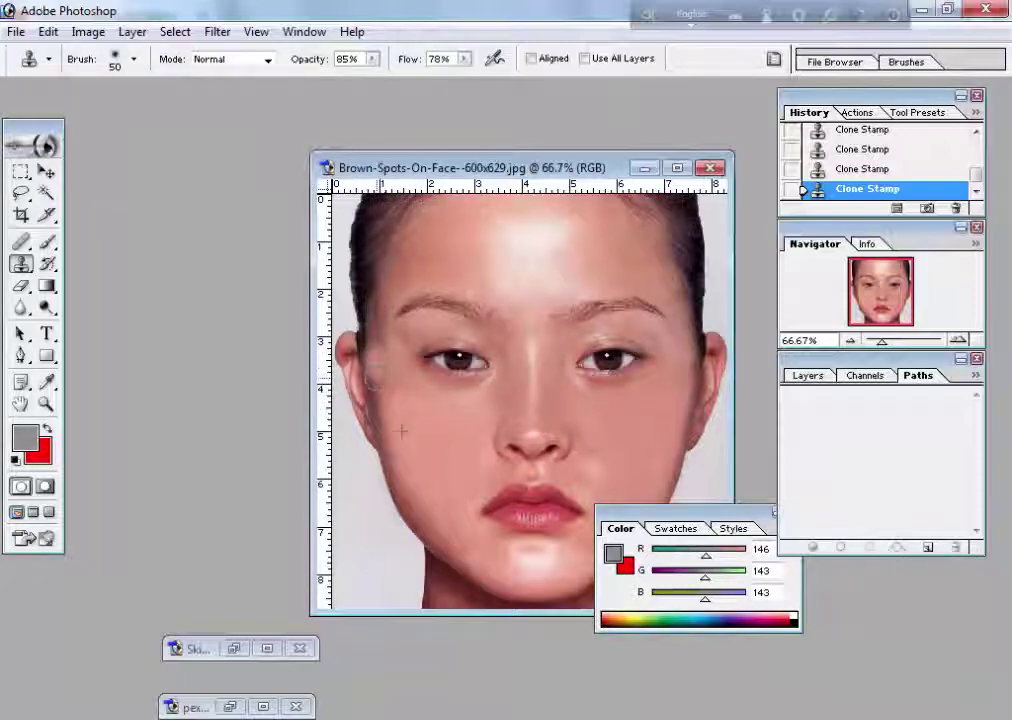
# Undo the latest clone stroke, plus a trial stroke on the lower face
pyautogui.hotkey('ctrl', 'z')
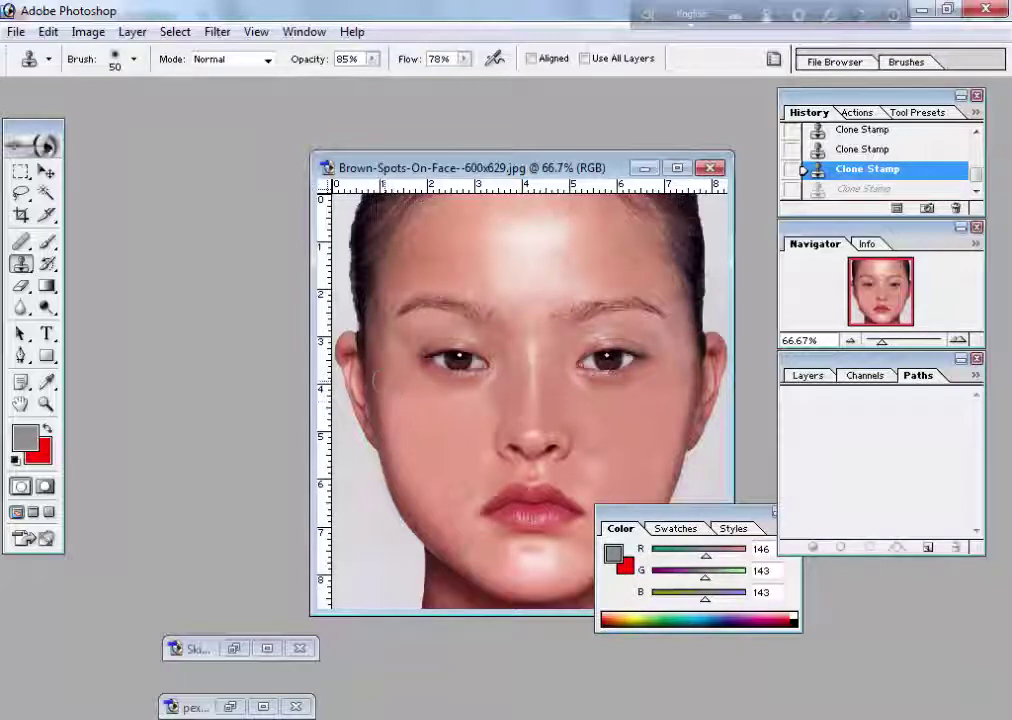
pyautogui.click(411, 431)
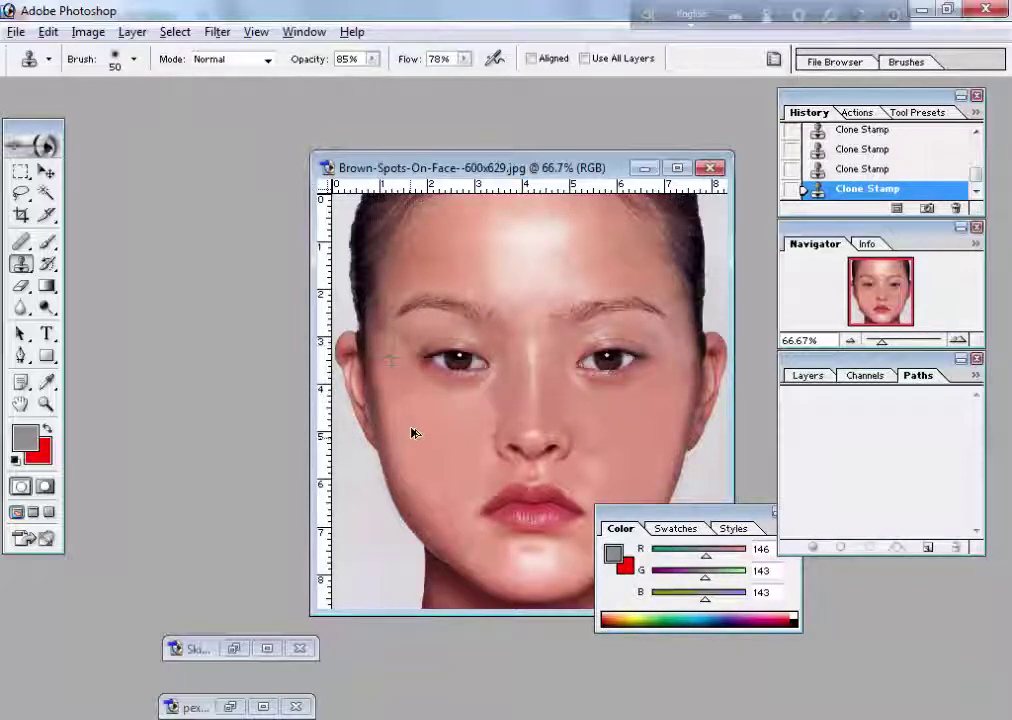
pyautogui.hotkey('ctrl', 'z')
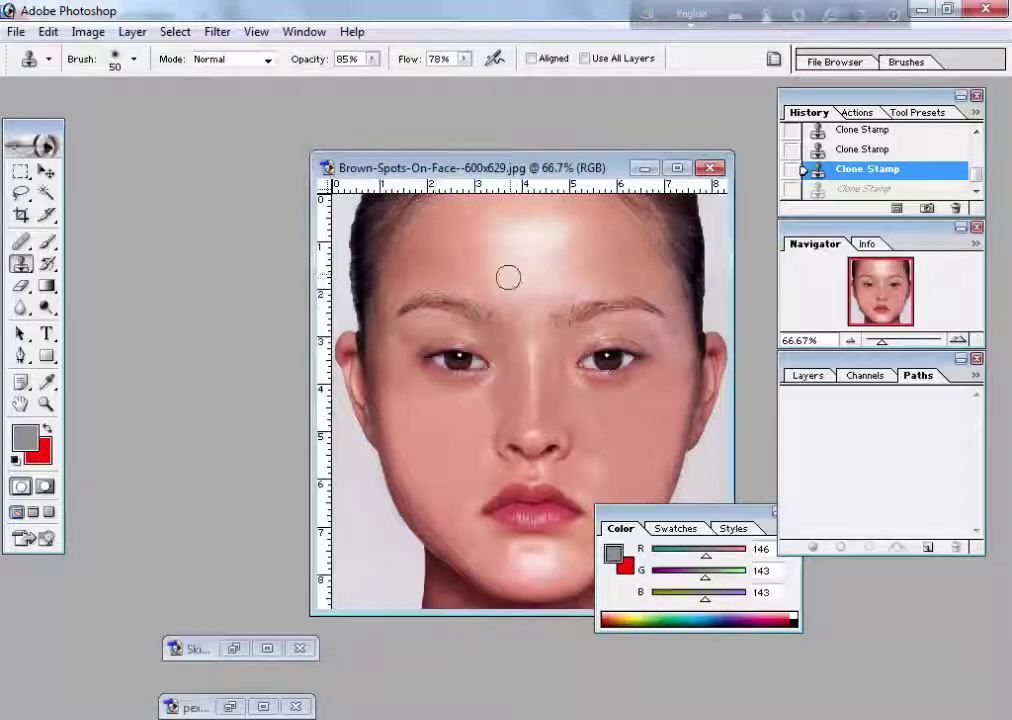
# Reposition the image window and adjust zoom so the whole face fits
pyautogui.moveTo(524, 167); pyautogui.dragTo(394, 152)
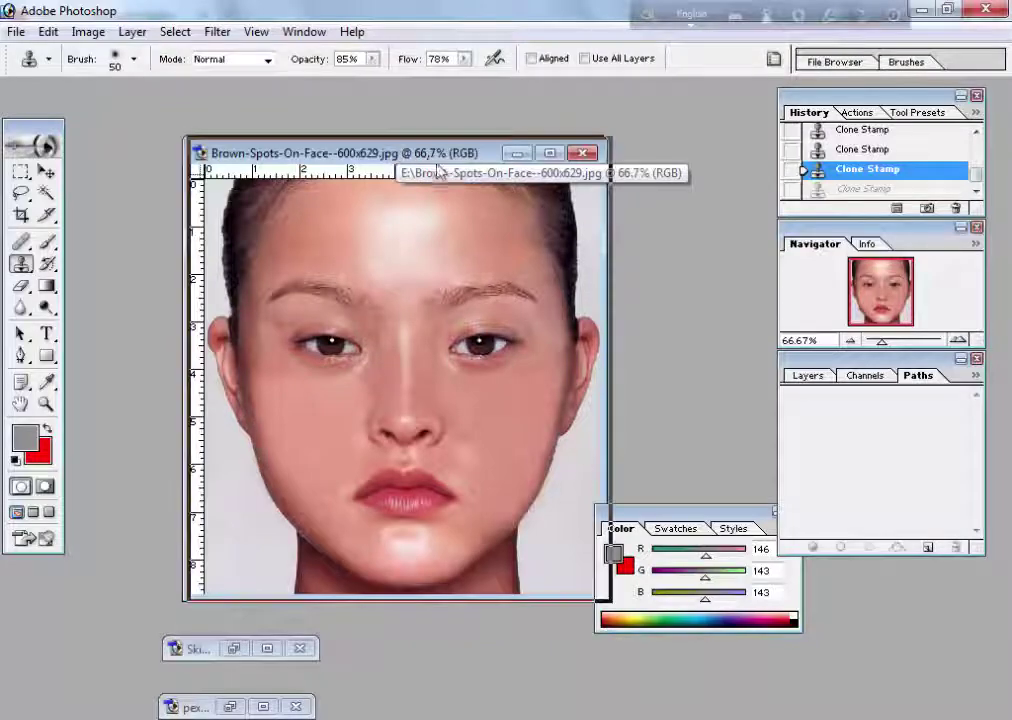
pyautogui.moveTo(390, 140); pyautogui.dragTo(440, 158)
pyautogui.hotkey('ctrl', '+')
pyautogui.hotkey('ctrl', '-')
pyautogui.hotkey('ctrl', '-')
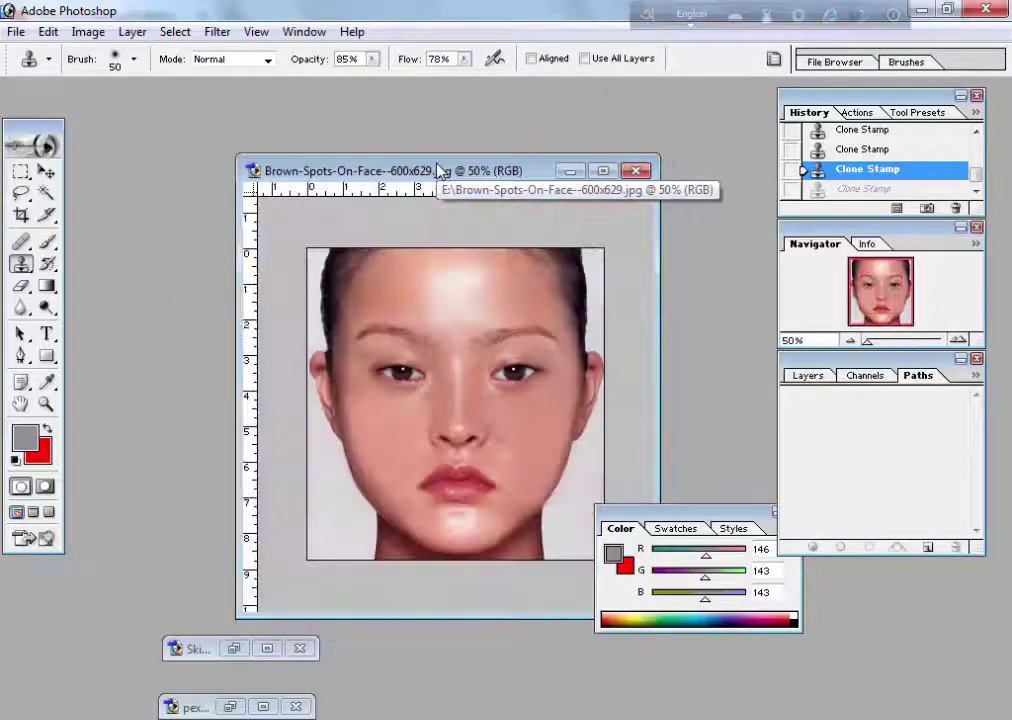
pyautogui.hotkey('ctrl', '+')
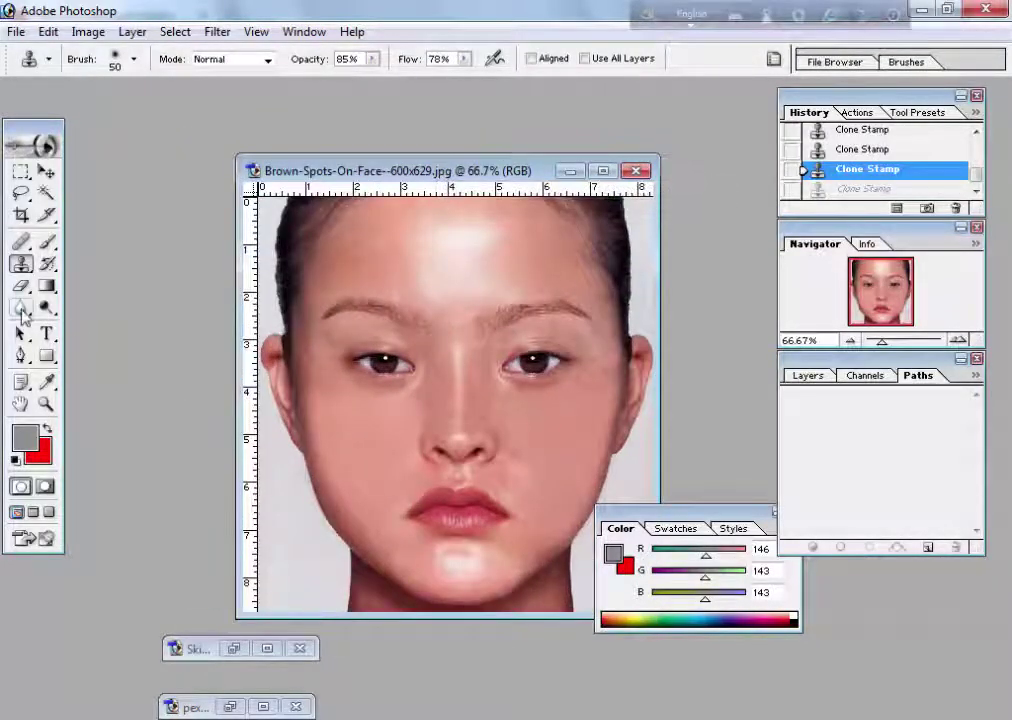
# Soften the forehead, eye and cheek skin with the Blur tool (brush 200, strength 12%)
pyautogui.click(21, 308)
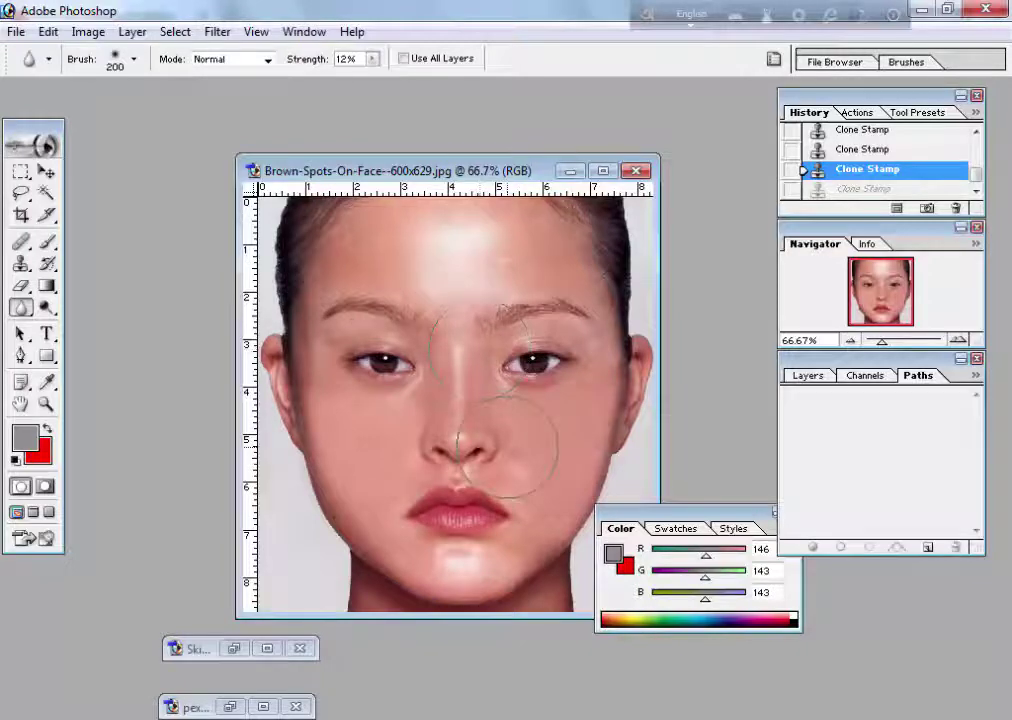
pyautogui.moveTo(440, 330)
pyautogui.mouseDown()
pyautogui.moveTo(463, 305)
pyautogui.moveTo(560, 268)
pyautogui.mouseUp()
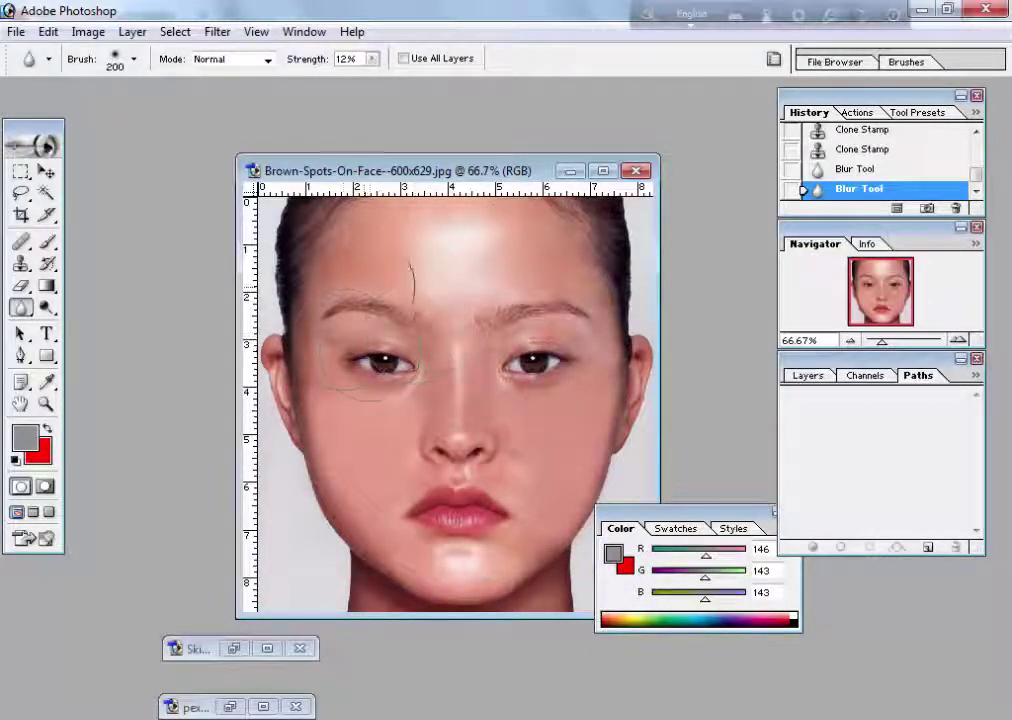
pyautogui.moveTo(430, 400); pyautogui.dragTo(490, 480)
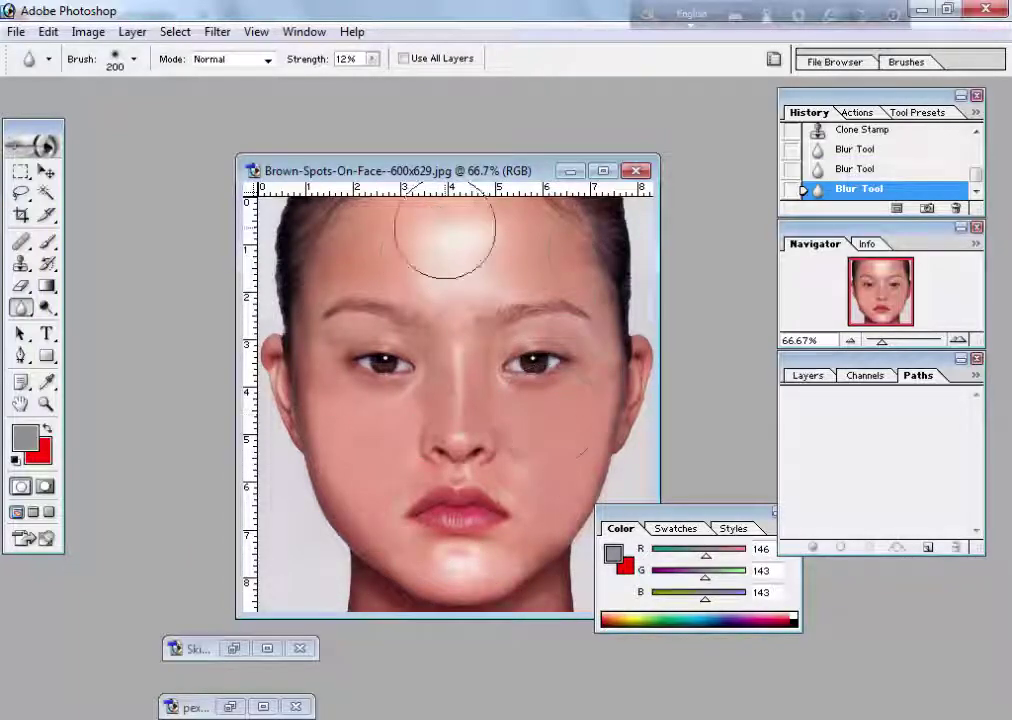
pyautogui.moveTo(440, 237); pyautogui.dragTo(361, 237)
# Save the retouched face photo as a JPEG under its original name
pyautogui.click(16, 31)
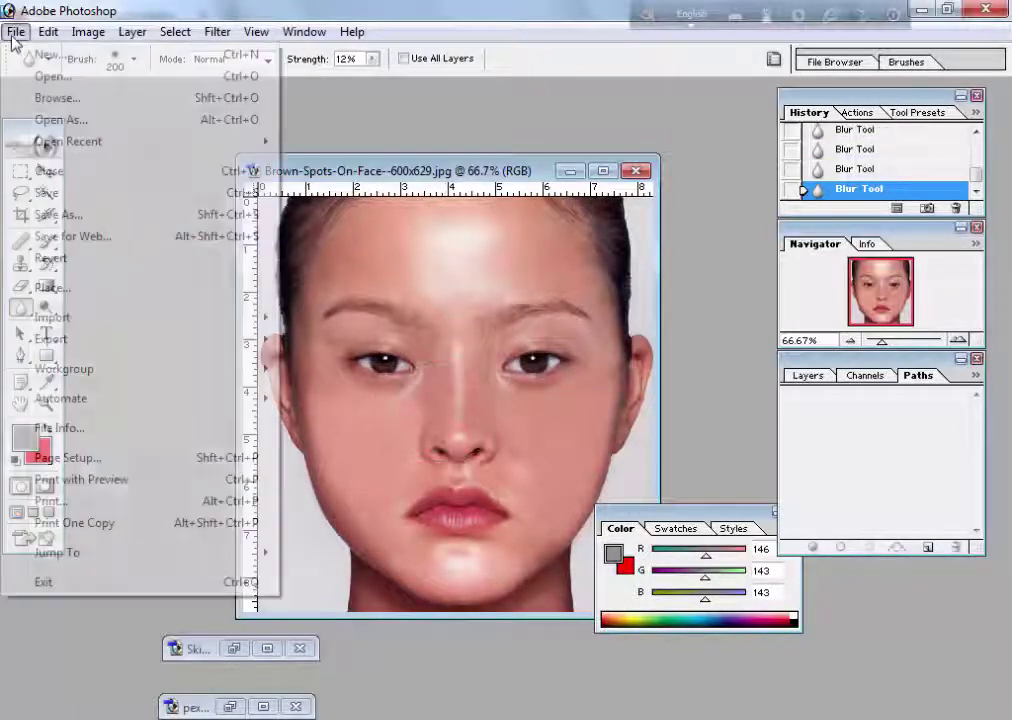
pyautogui.click(80, 219)
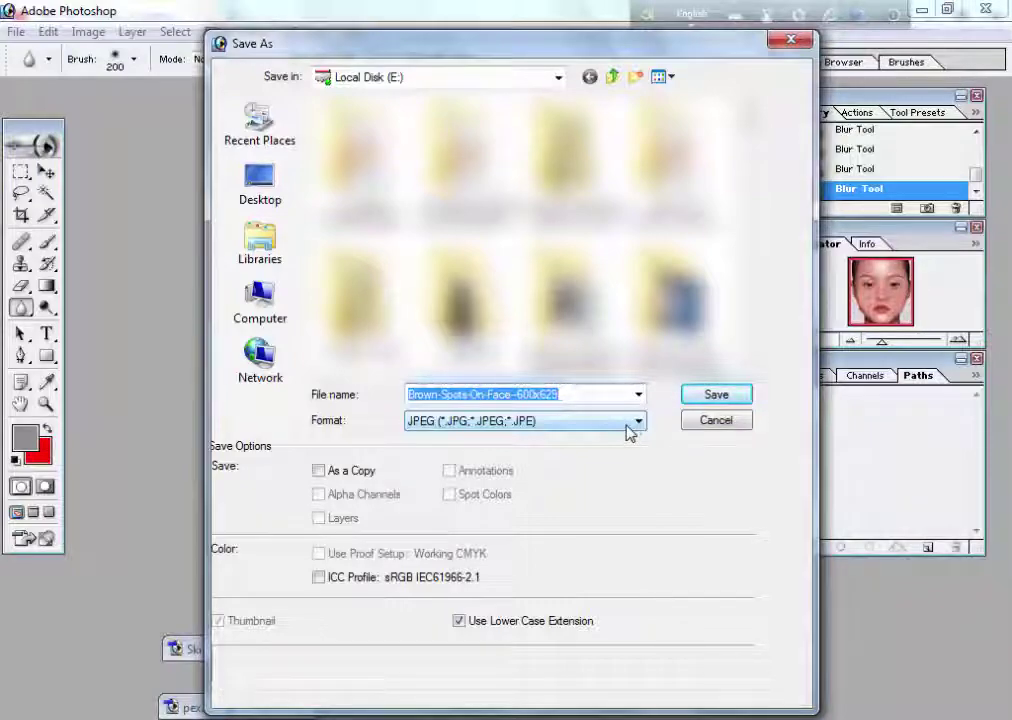
pyautogui.click(727, 424)
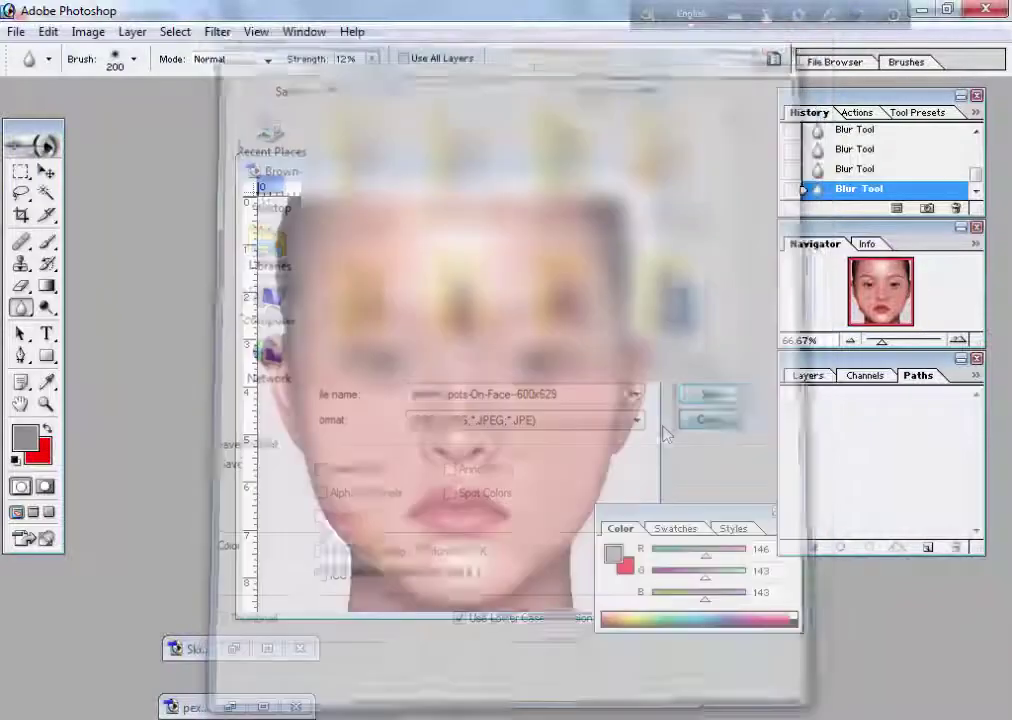